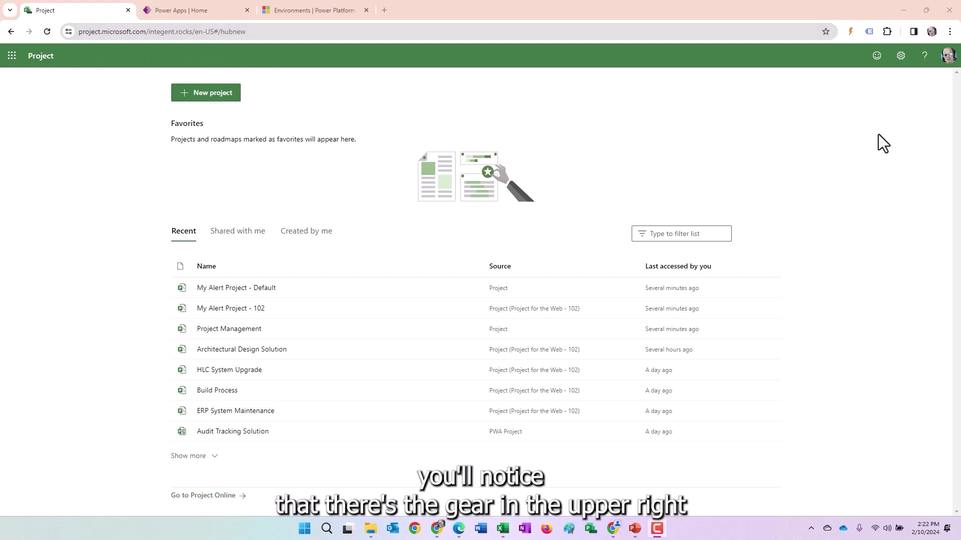
Step: Review the notification preferences in Project settings without changing them
click(900, 56)
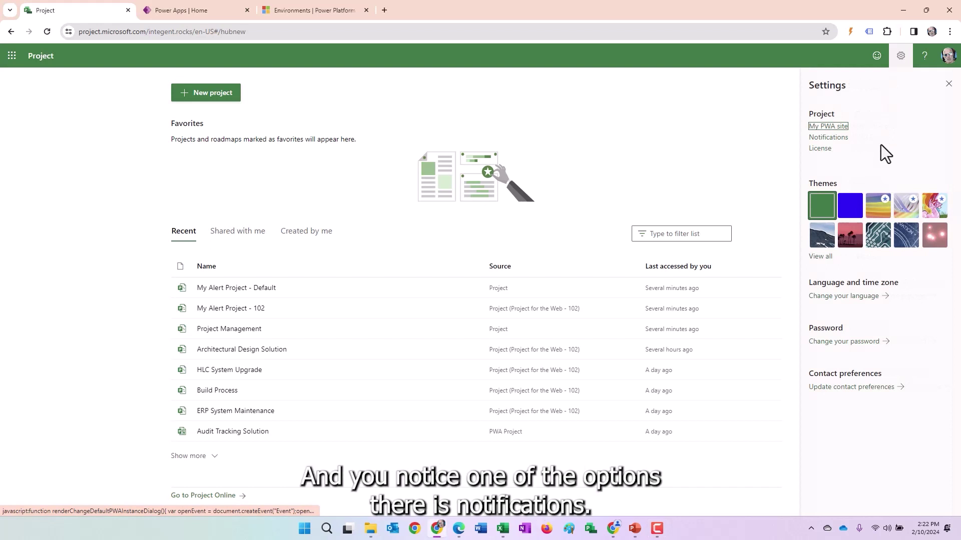
click(827, 138)
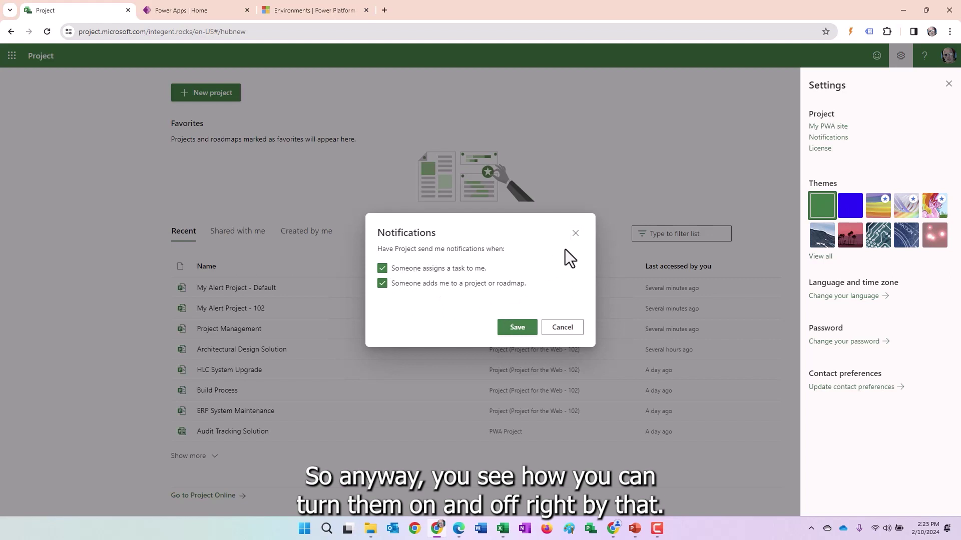
click(575, 234)
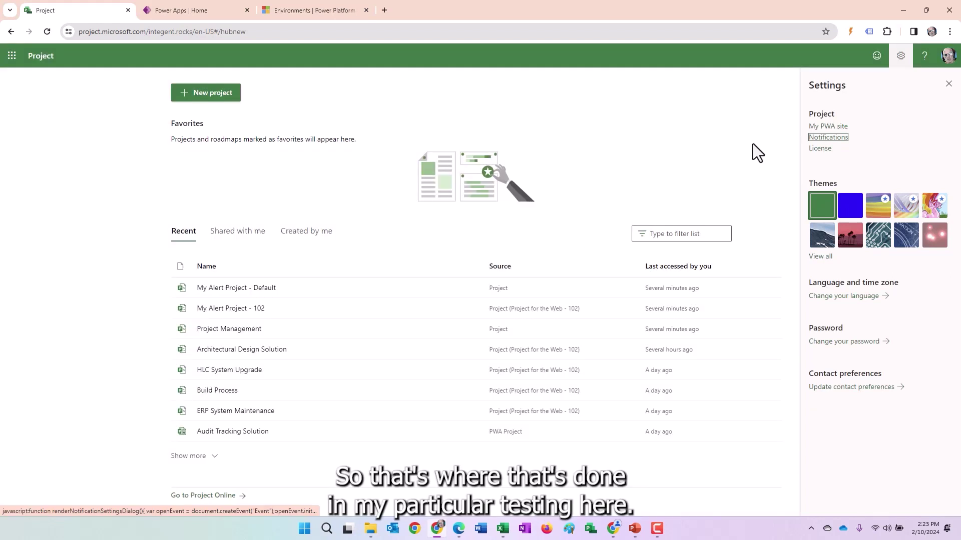
click(948, 84)
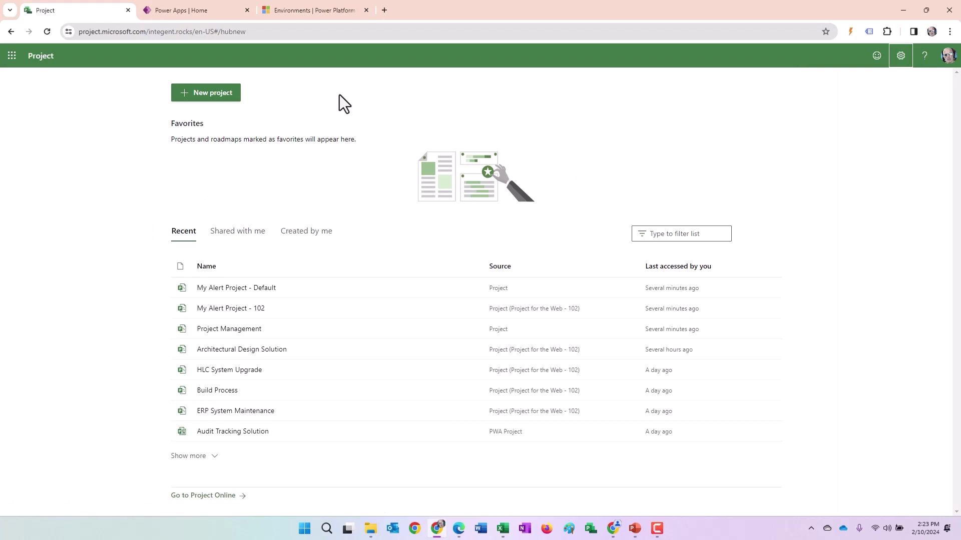
Step: Confirm in the admin center that INTEGENT LLC (Upgrade) is the Default environment
click(315, 11)
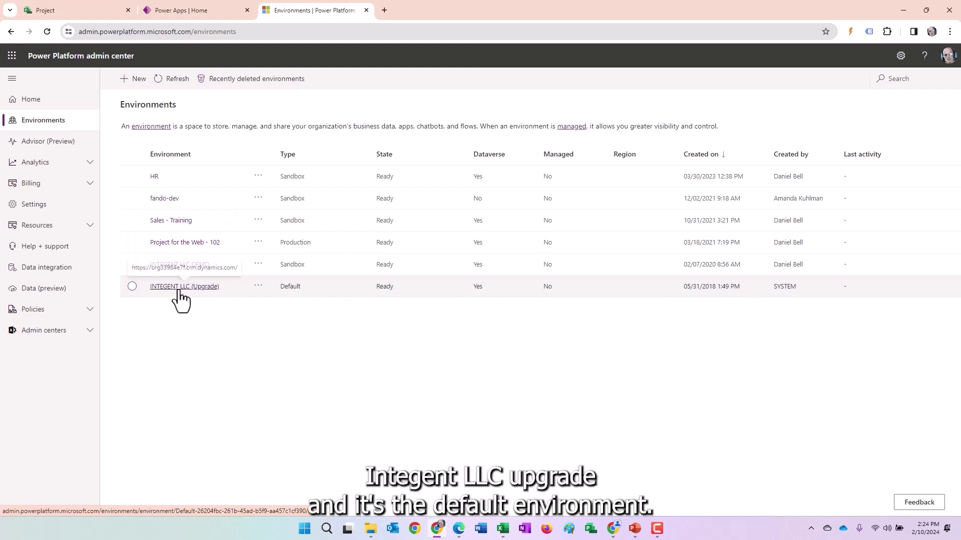
double_click(291, 288)
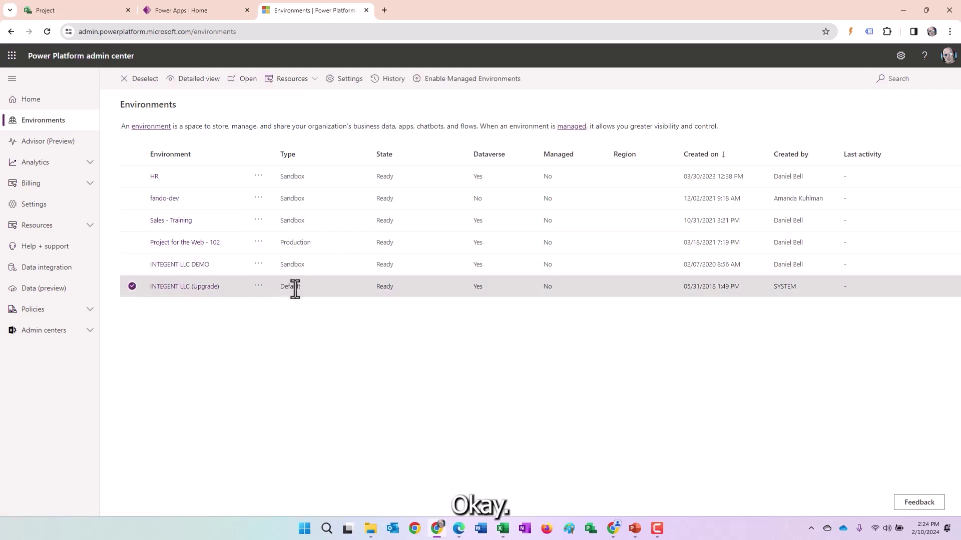
drag(300, 286, 290, 289)
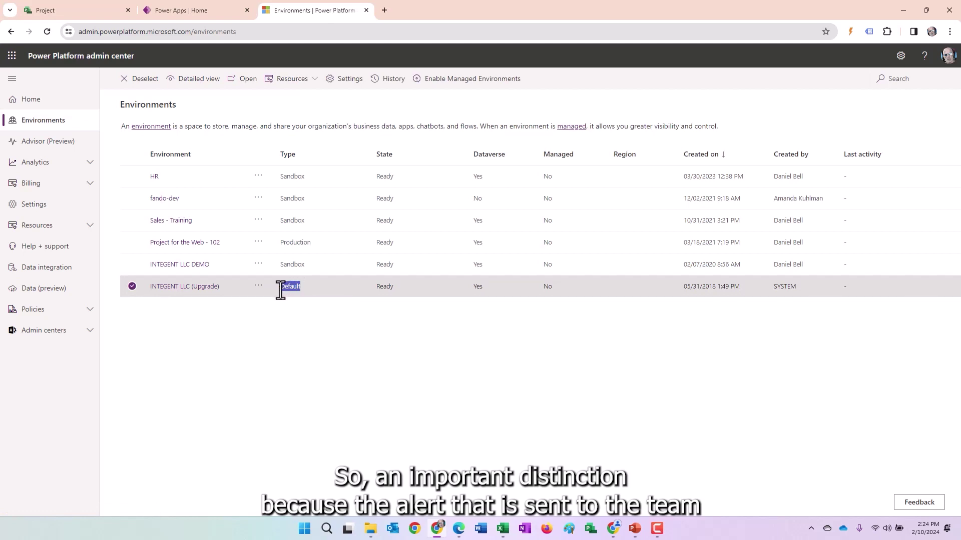
click(286, 293)
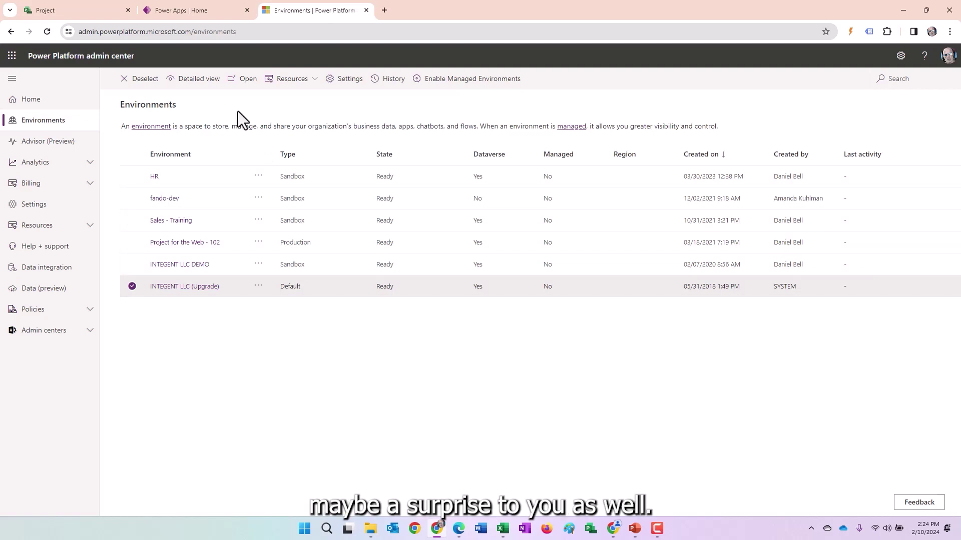
Step: Open My Alert Project - Default from the Project home page
click(86, 12)
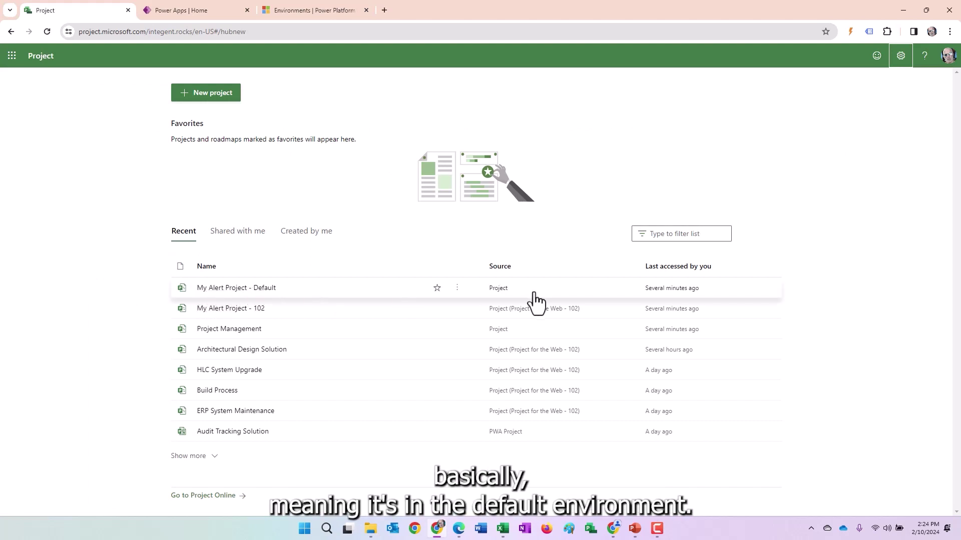
click(491, 291)
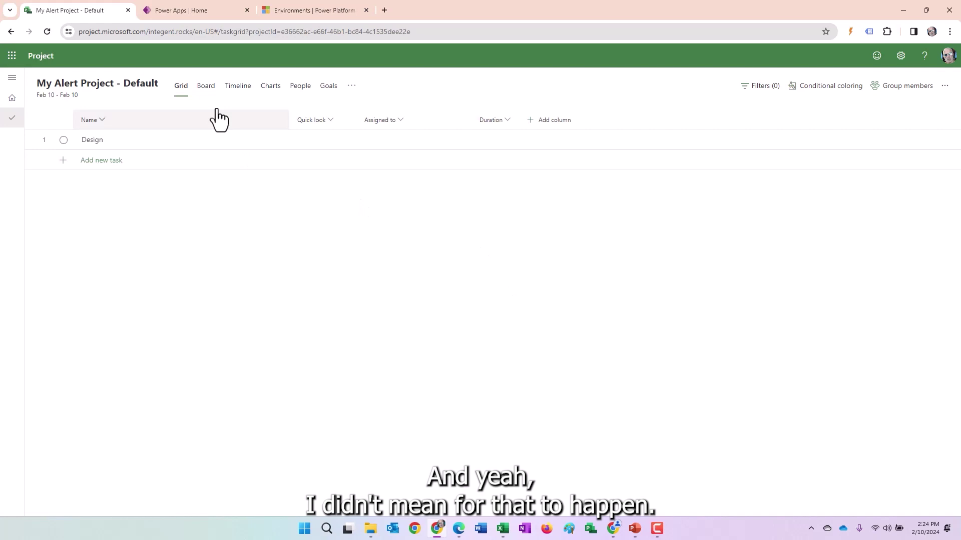
click(12, 98)
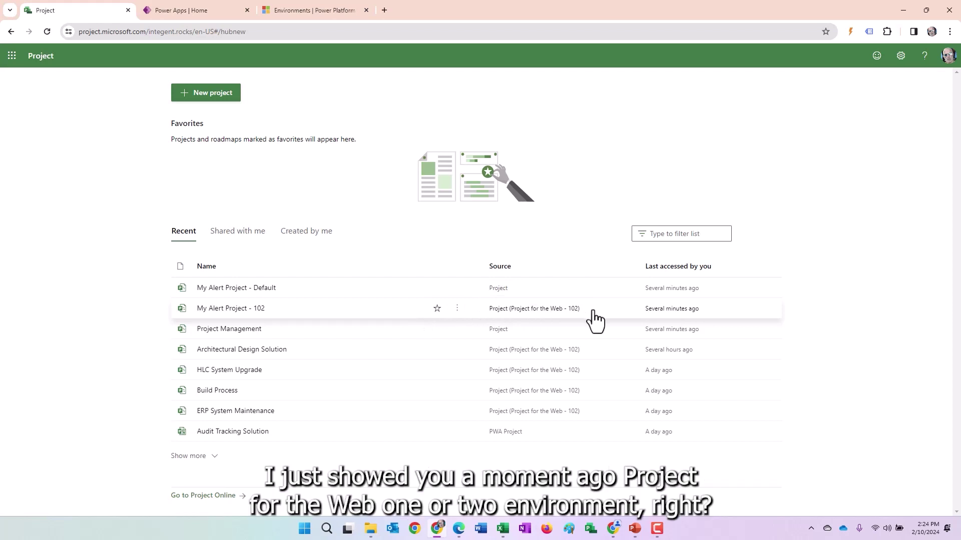
mouse_move(523, 310)
mouse_down()
mouse_move(583, 312)
mouse_move(520, 313)
mouse_up()
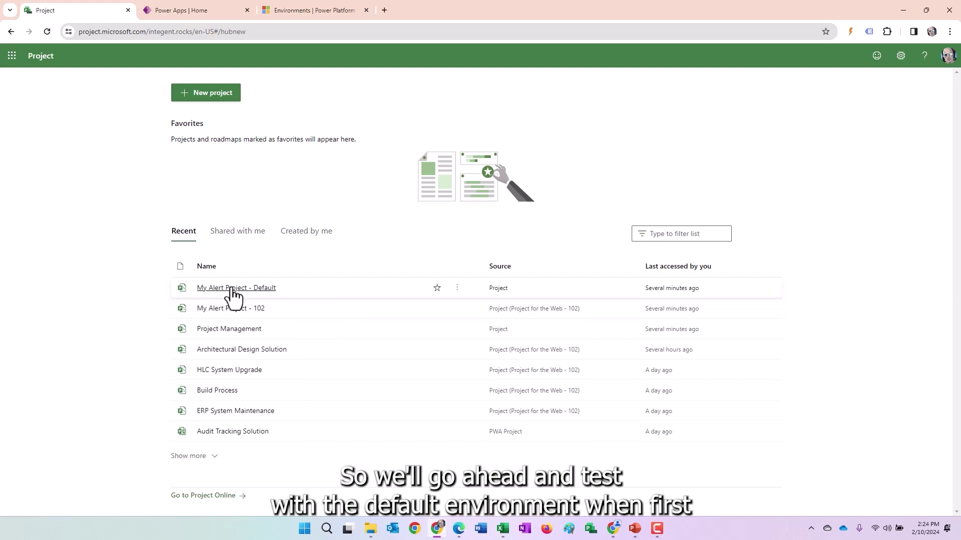
click(232, 289)
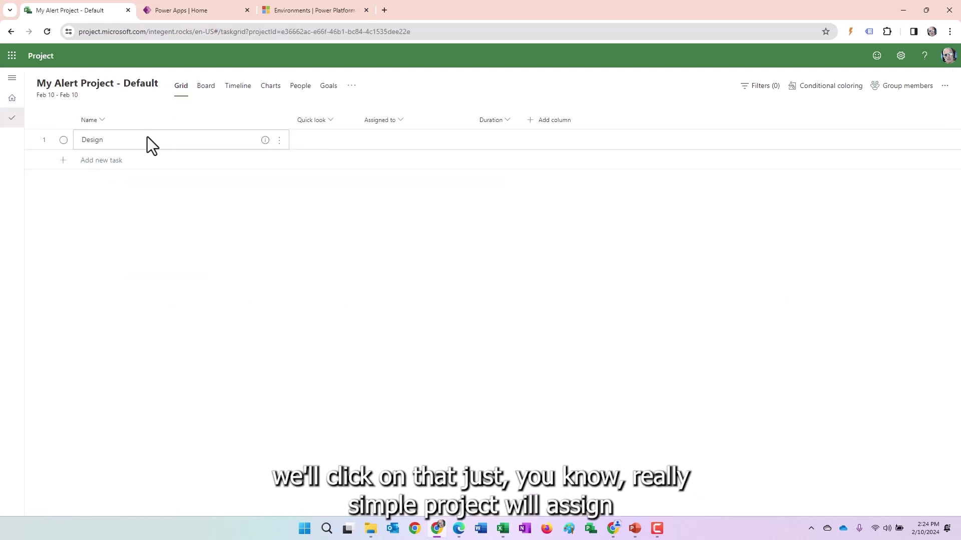
Step: Add the test user as a second member of the project's group
click(437, 142)
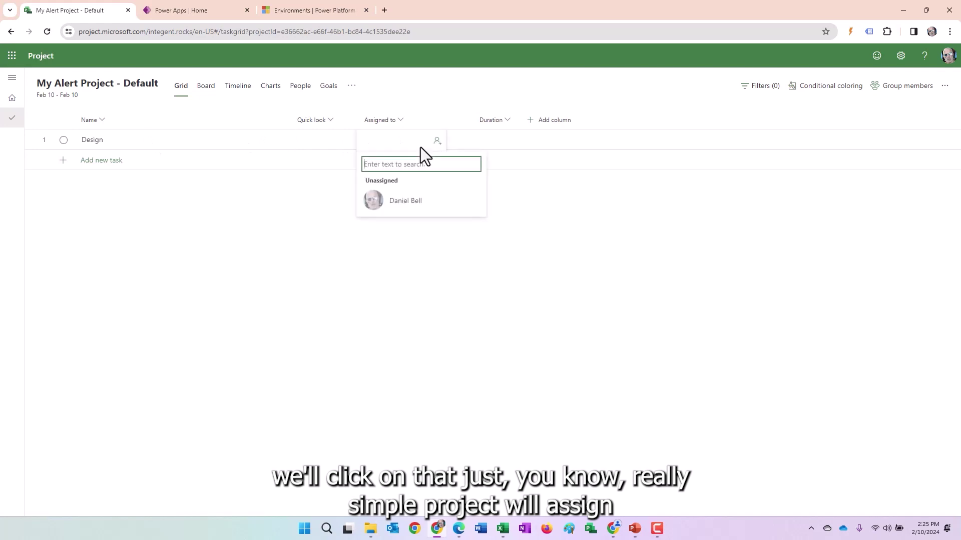
click(645, 192)
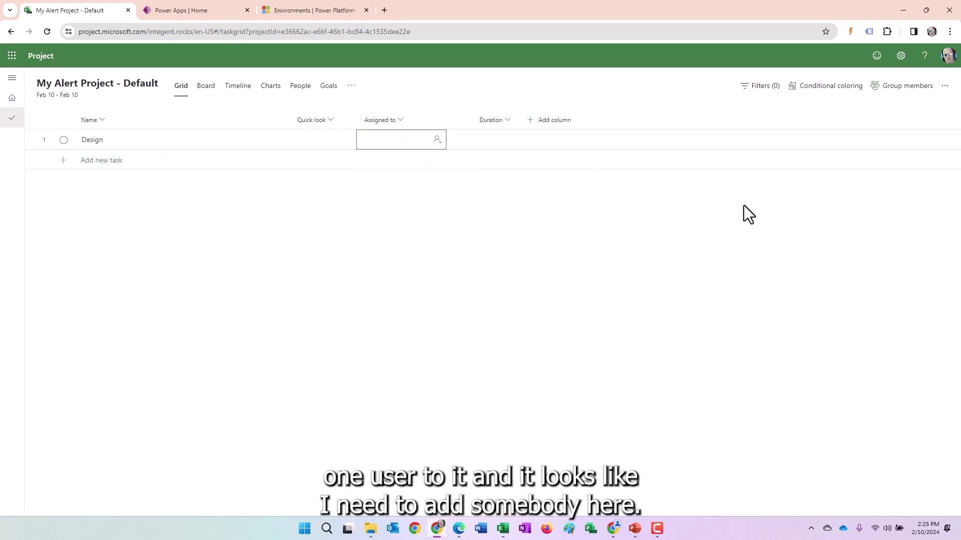
click(889, 90)
click(847, 239)
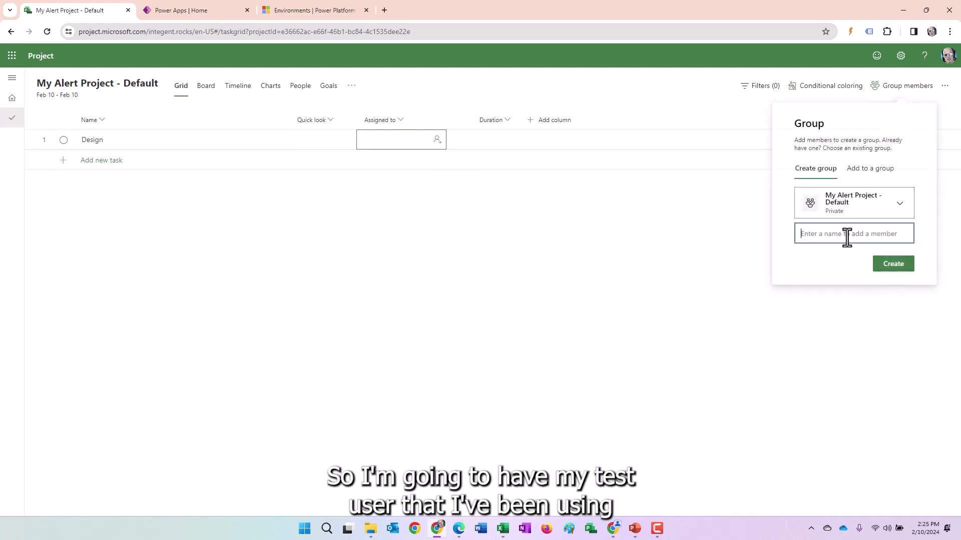
text(dan)
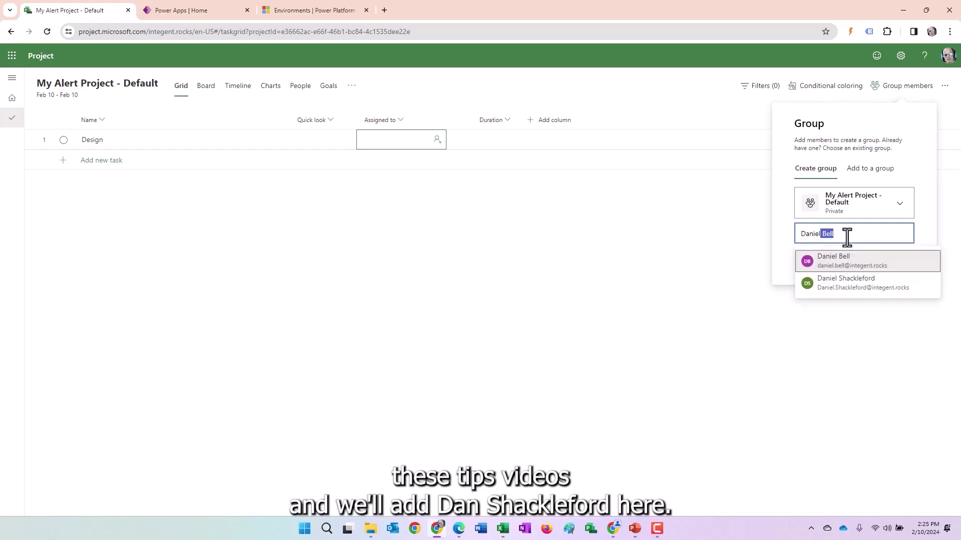
click(847, 285)
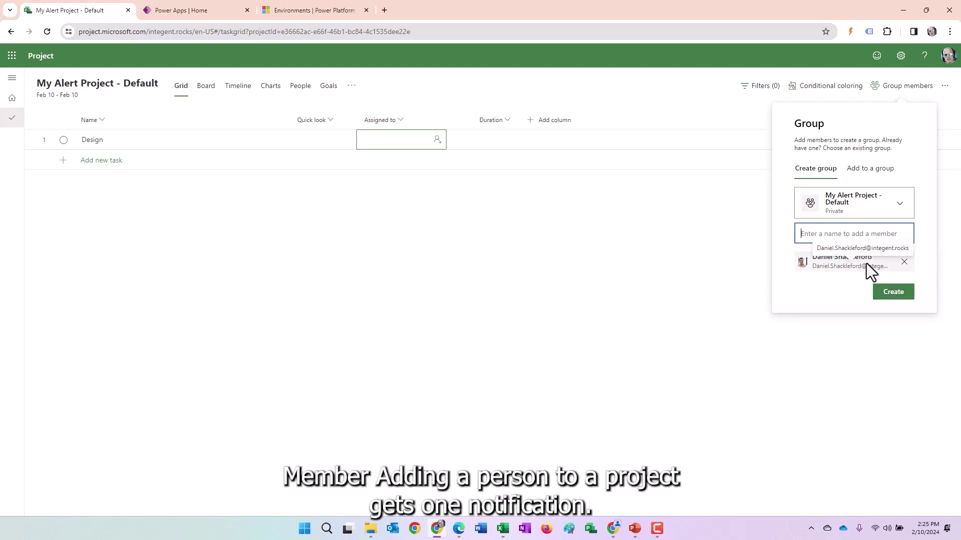
click(893, 293)
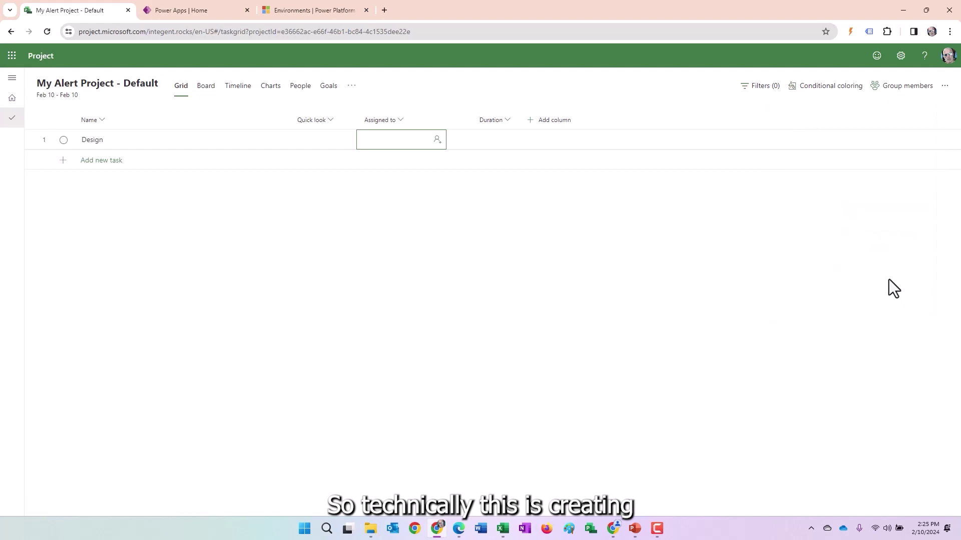
Step: Assign the Design task to the newly added group member
click(907, 88)
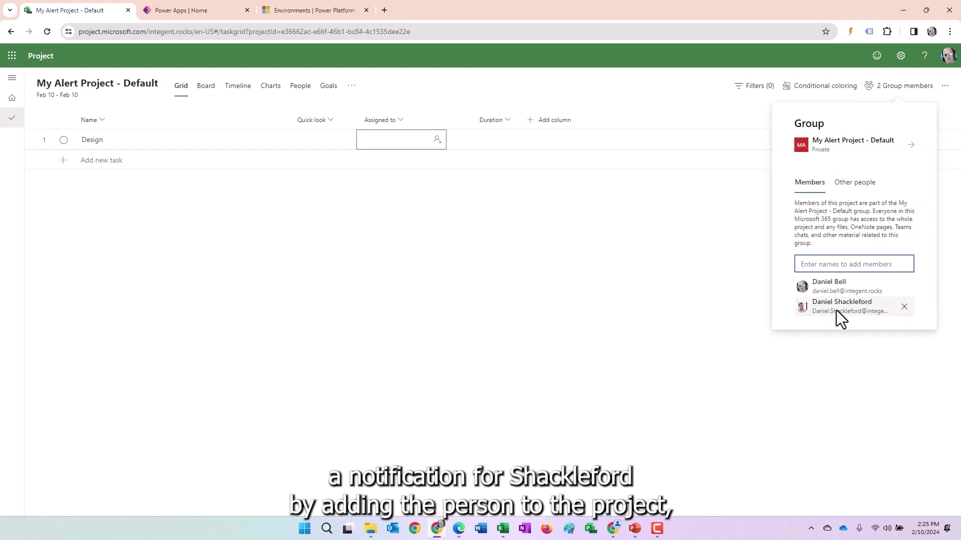
click(677, 294)
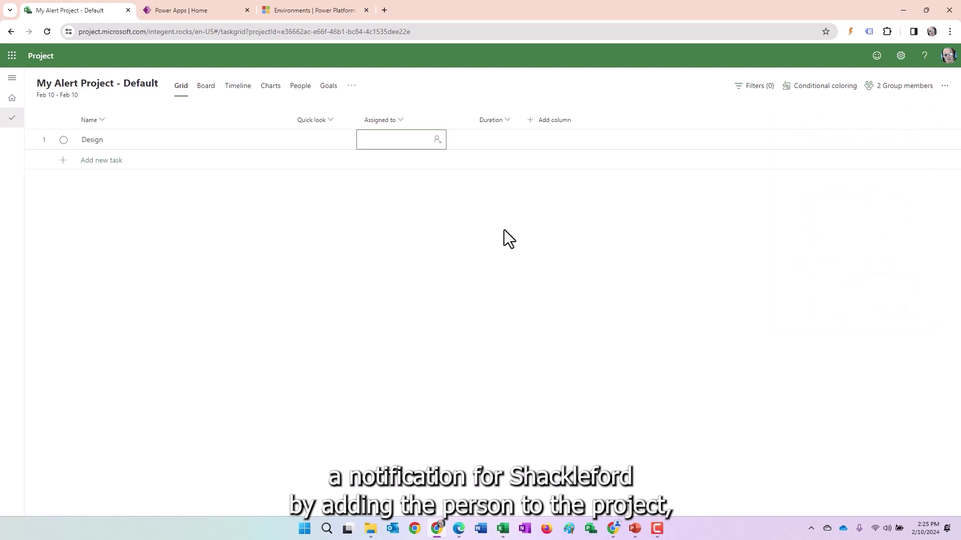
click(437, 142)
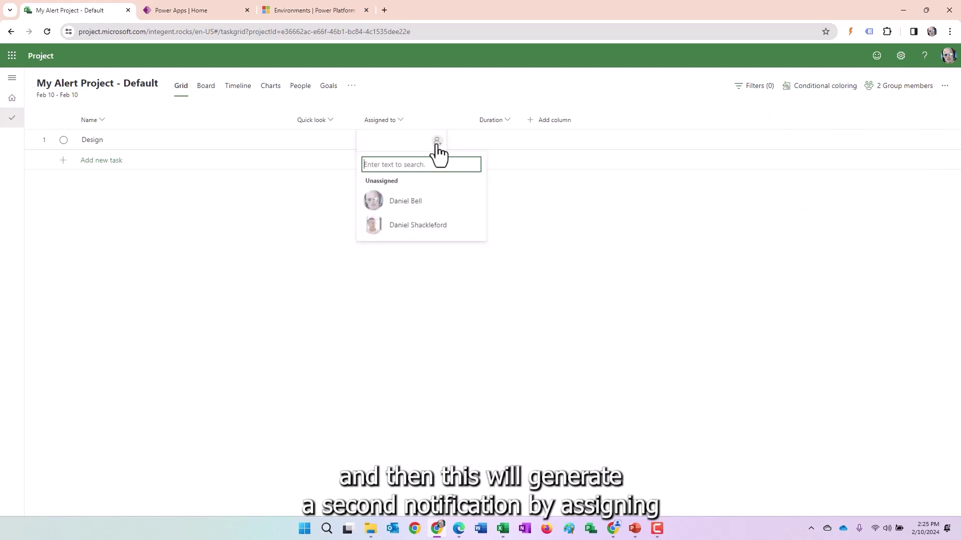
click(408, 226)
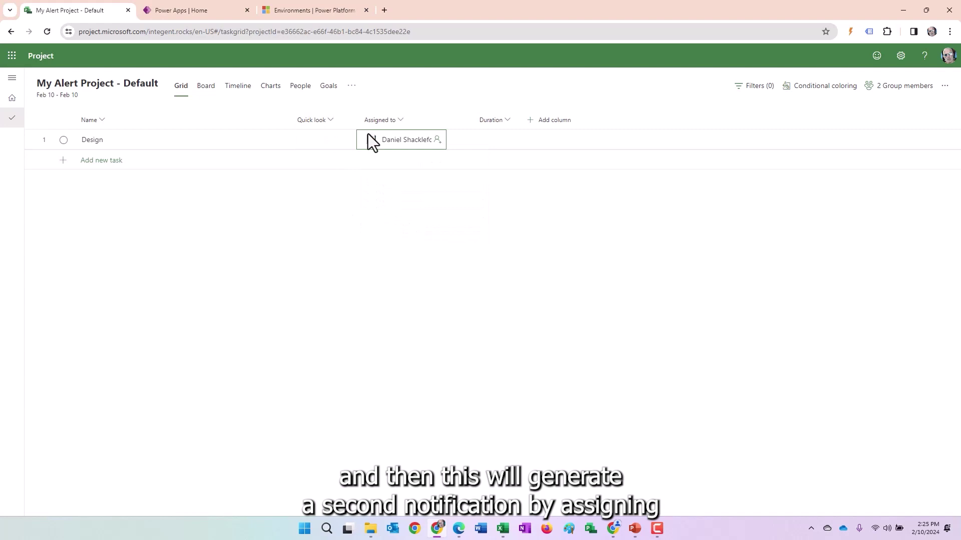
click(207, 135)
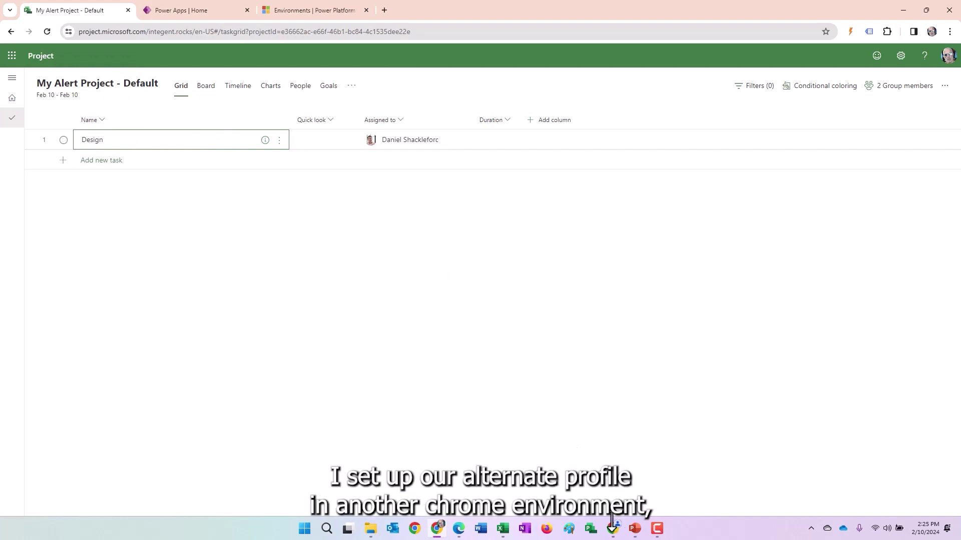
Step: Read the added-to-project and task-assignment emails, then follow the Design task link
mouse_move(612, 529)
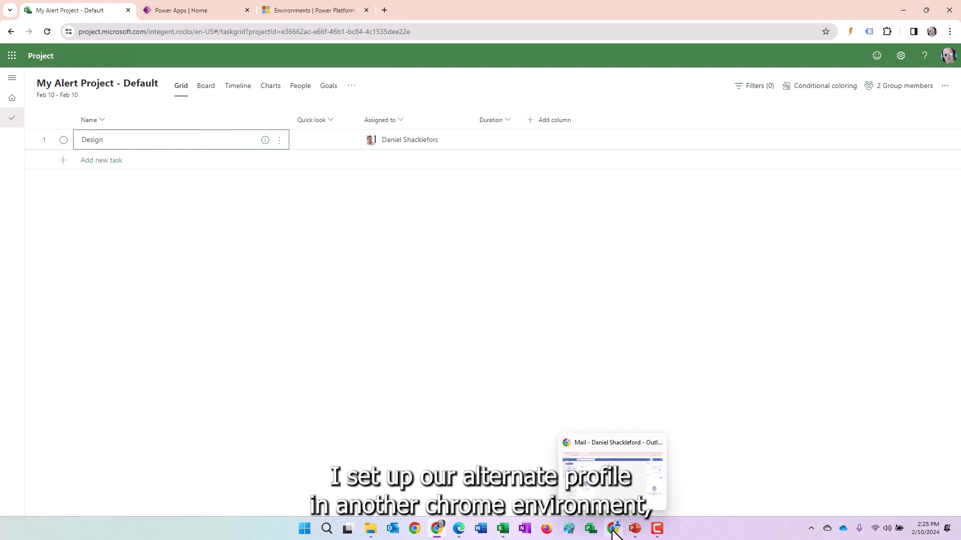
click(612, 531)
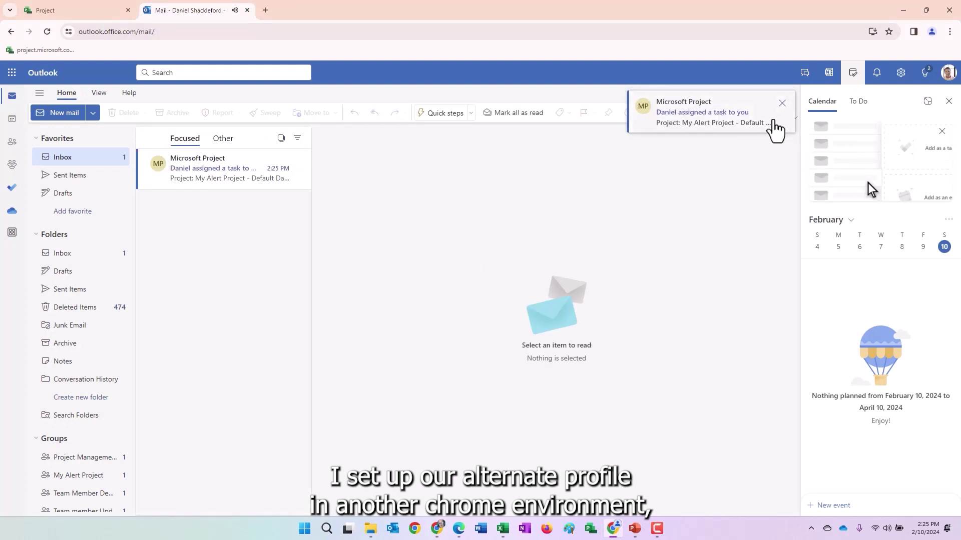
click(207, 173)
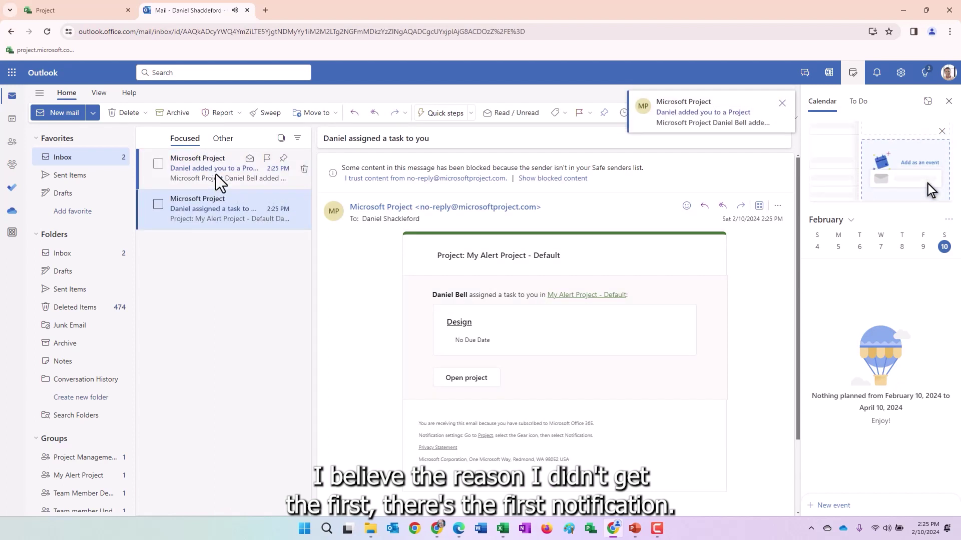
click(207, 165)
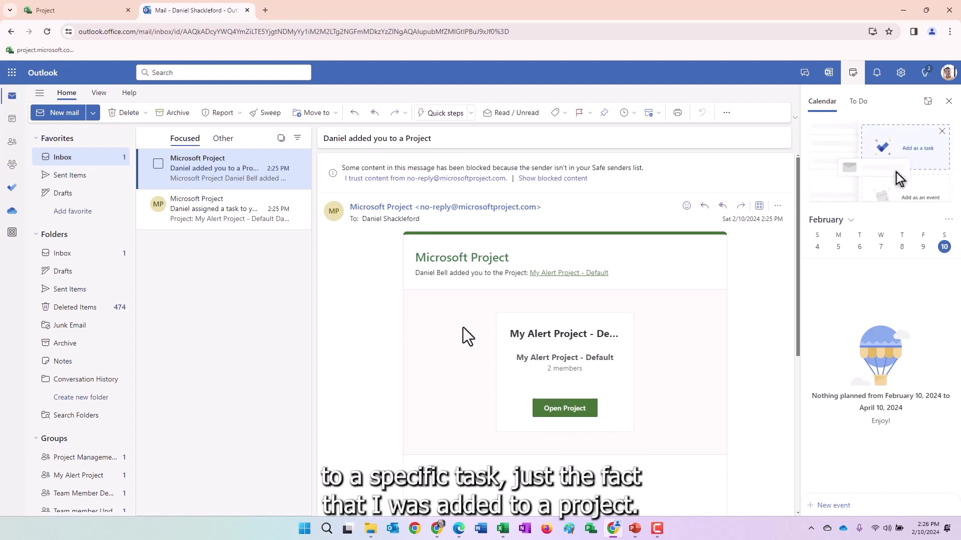
click(214, 203)
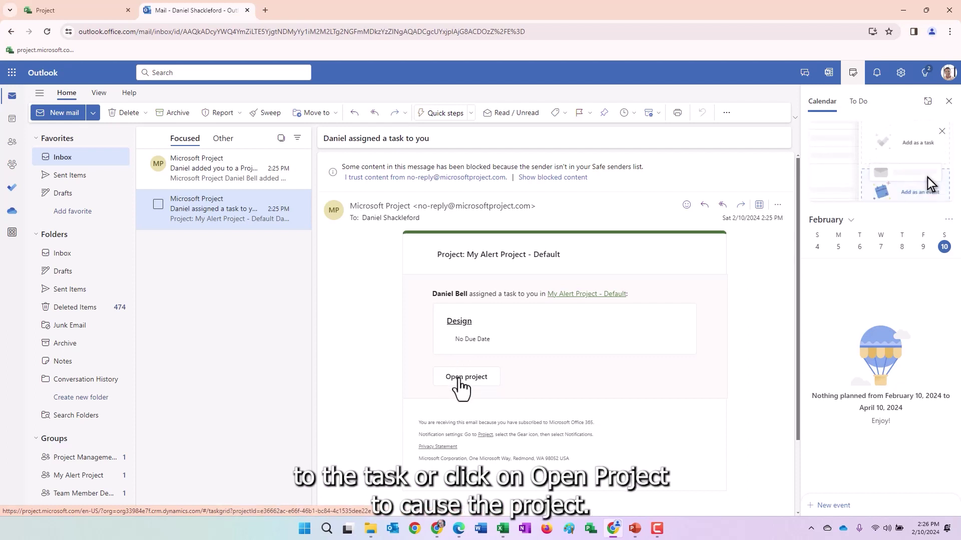
click(456, 321)
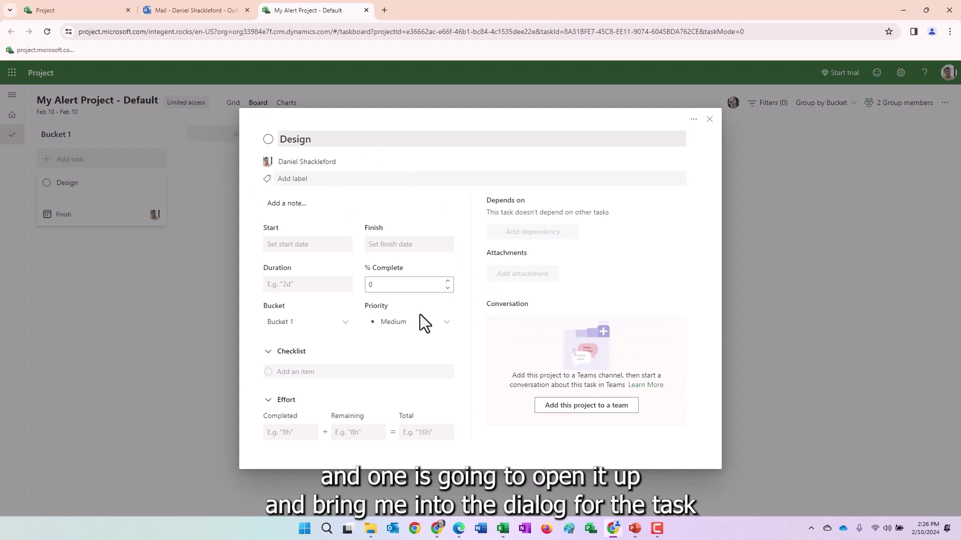
Step: Set the Design task's % Complete to 100, close its details, and view tasks as a Grid
click(375, 285)
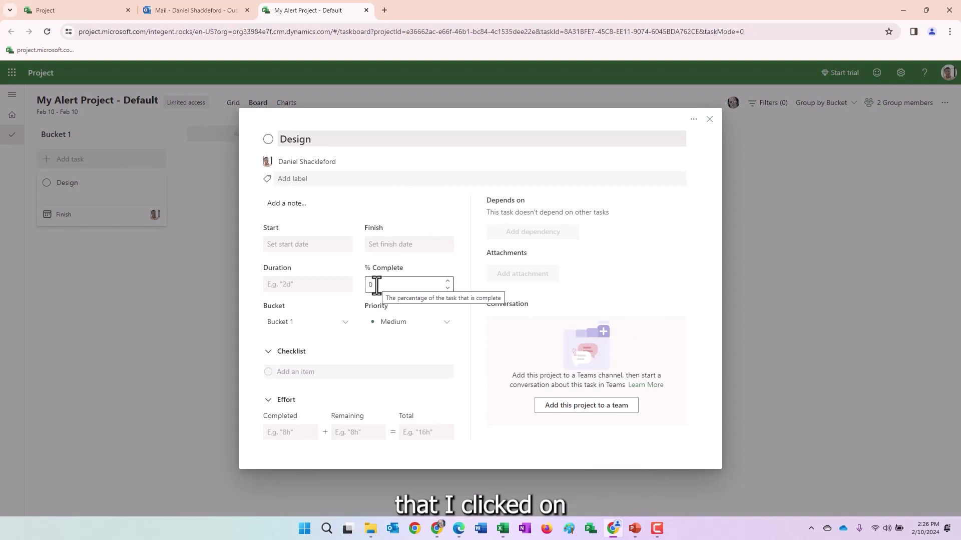
double_click(376, 285)
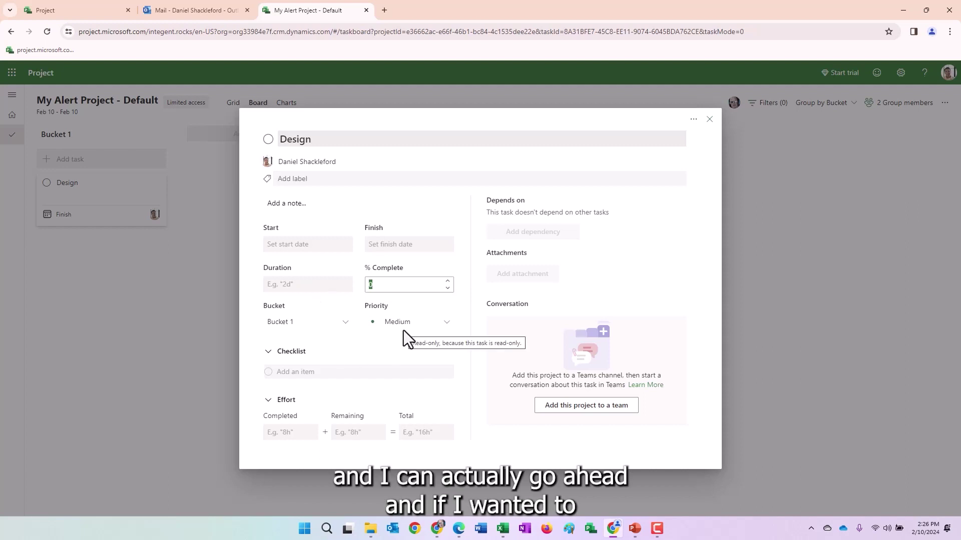
text(50)
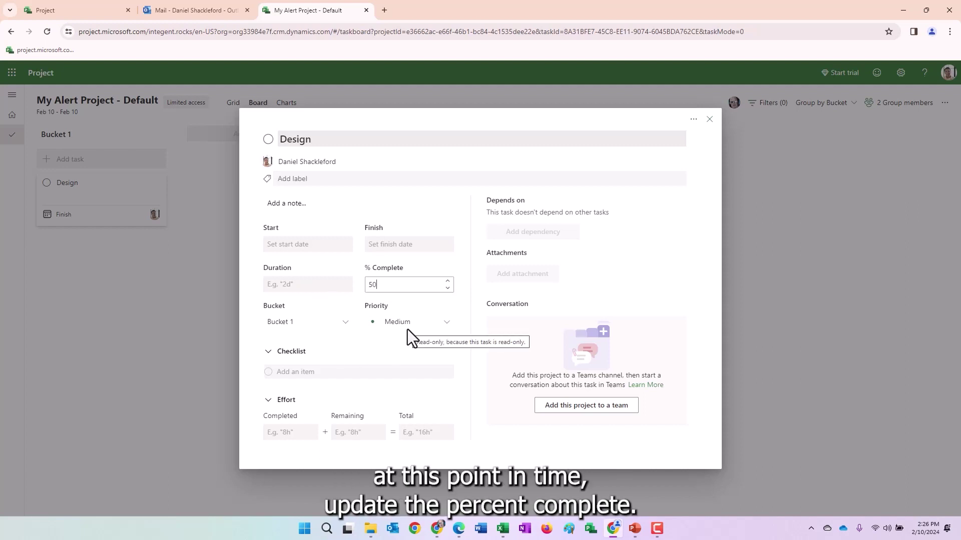
key(Tab)
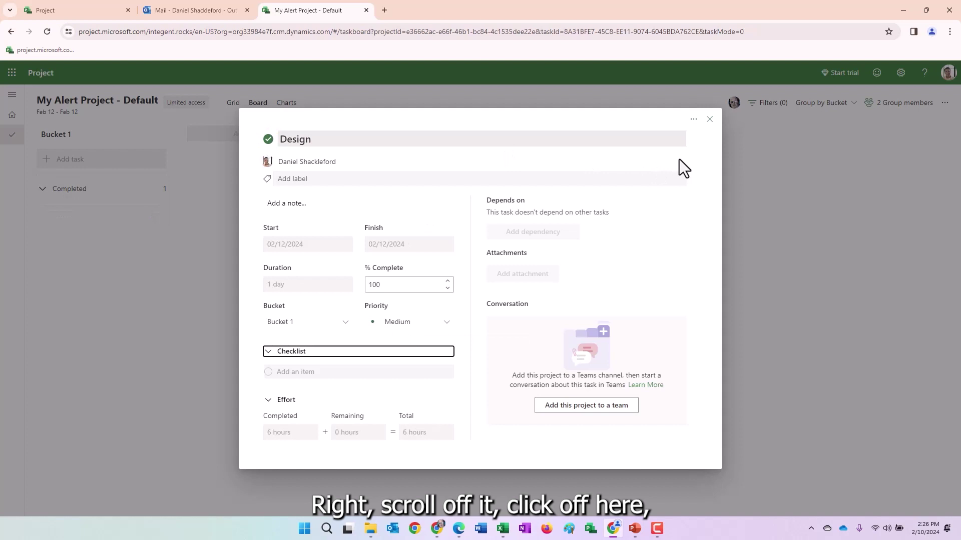
click(711, 120)
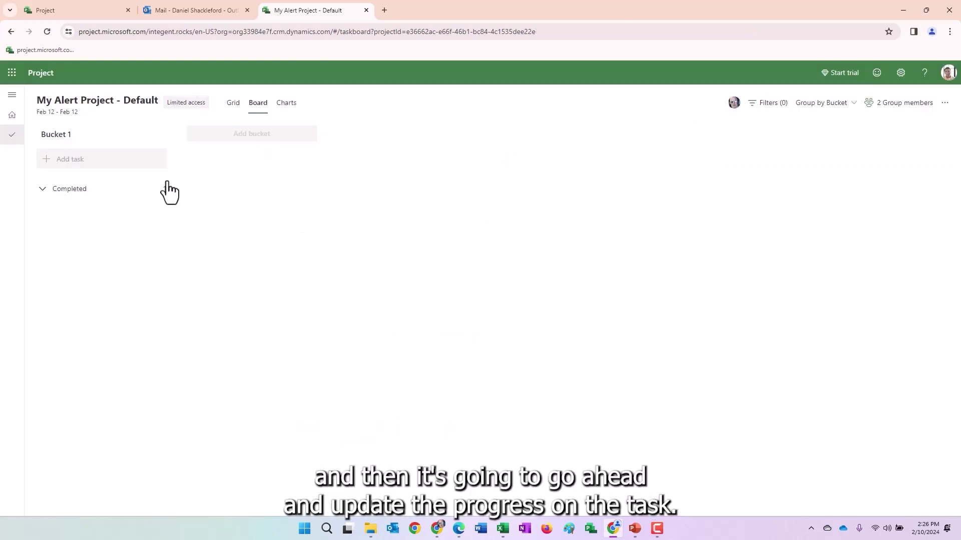
click(232, 103)
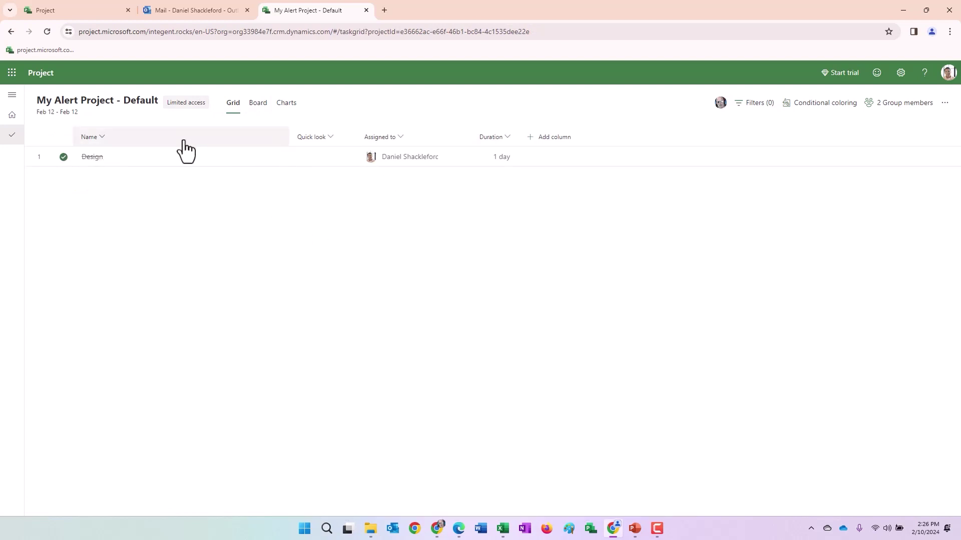
click(263, 159)
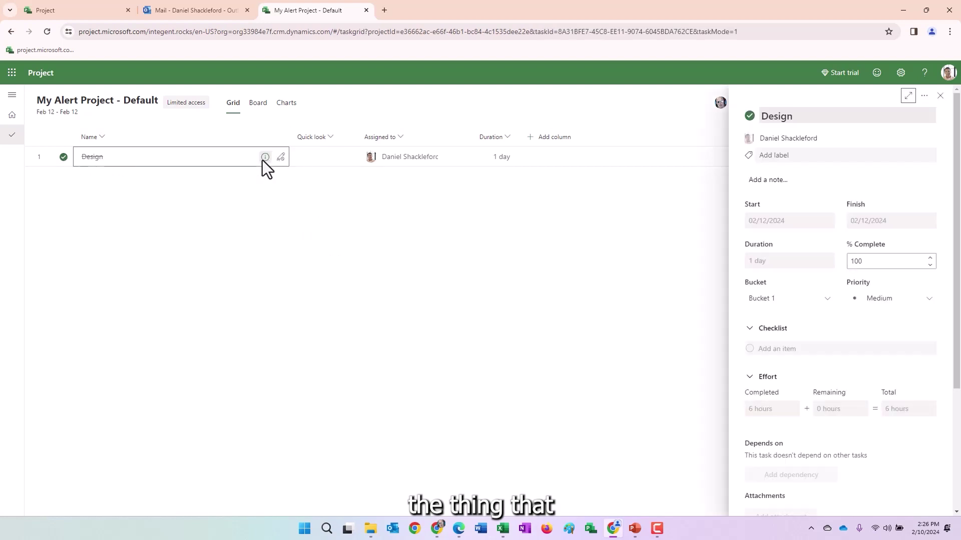
click(939, 97)
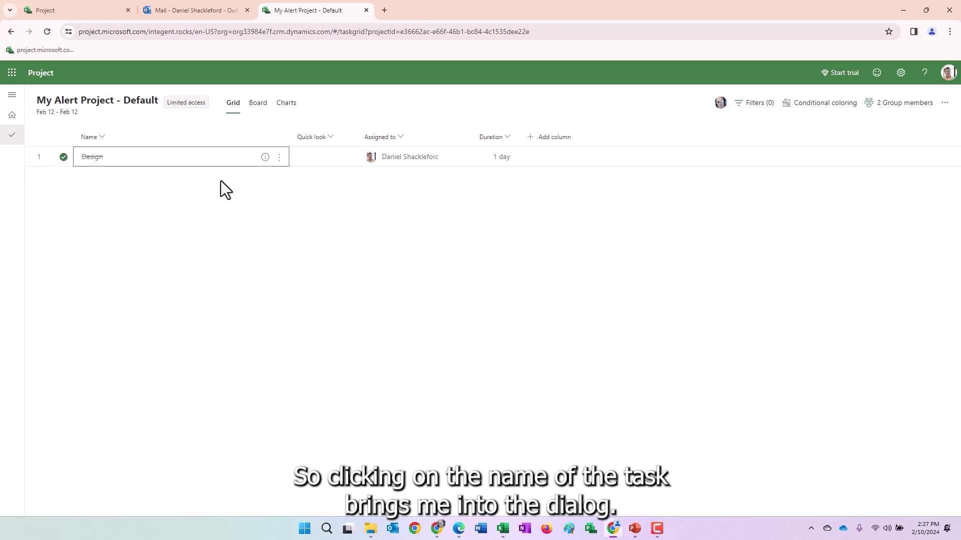
Step: Reopen My Alert Project - Default from the assignment email and check the Design task's details
click(187, 10)
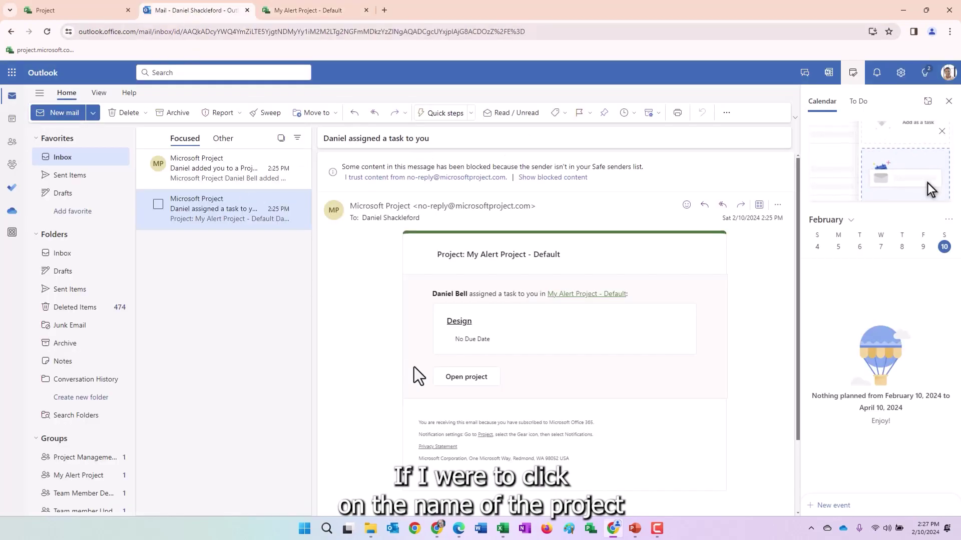
click(470, 380)
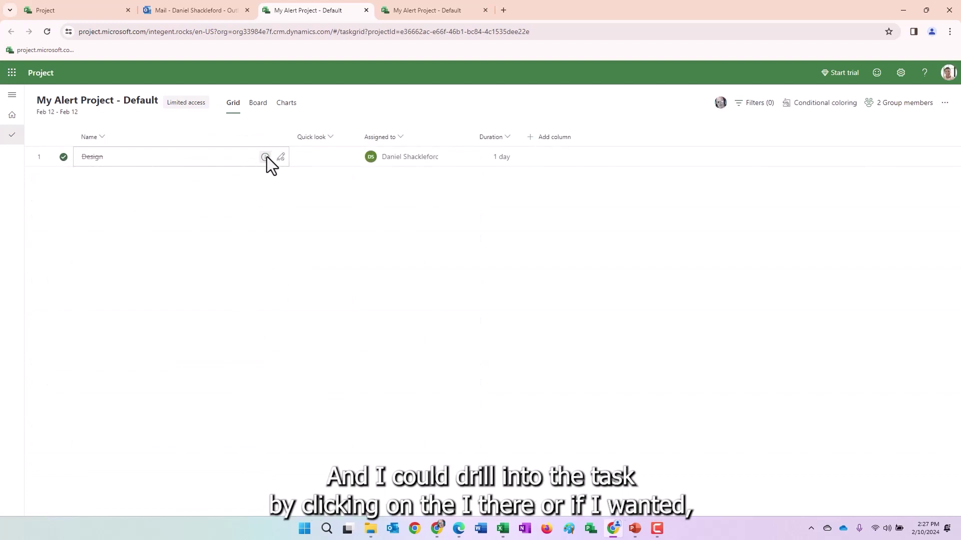
click(265, 158)
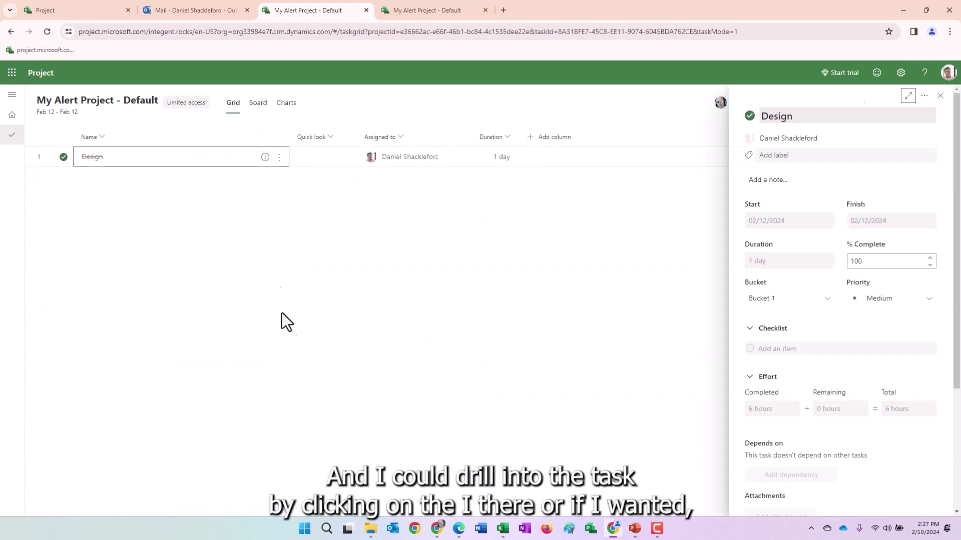
click(940, 96)
Step: Add a % complete column to the grid and close the duplicate project tabs
click(551, 140)
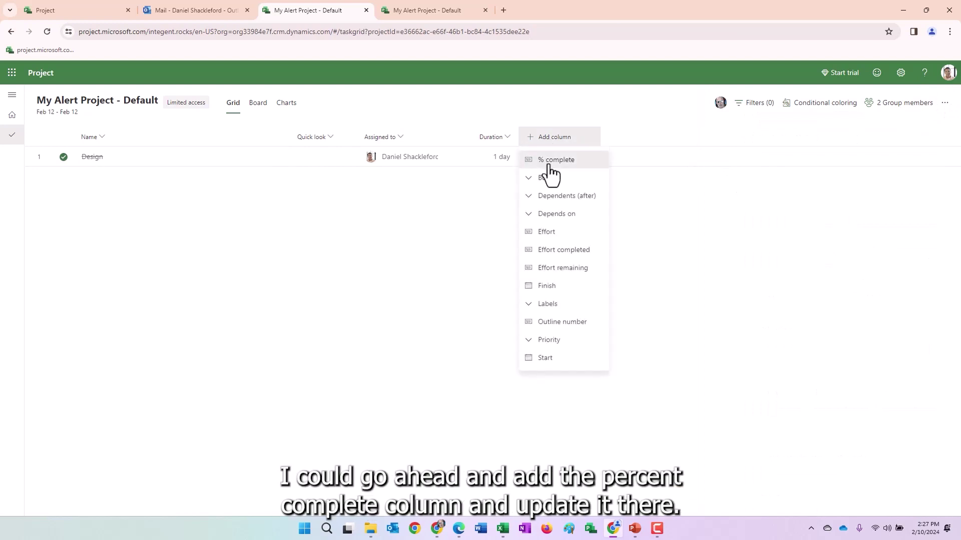
click(554, 159)
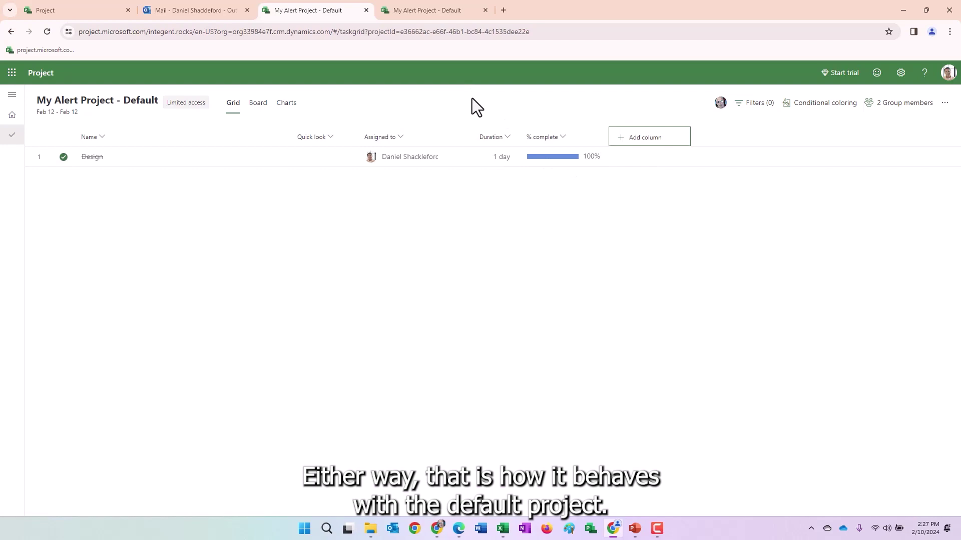
click(367, 10)
click(366, 10)
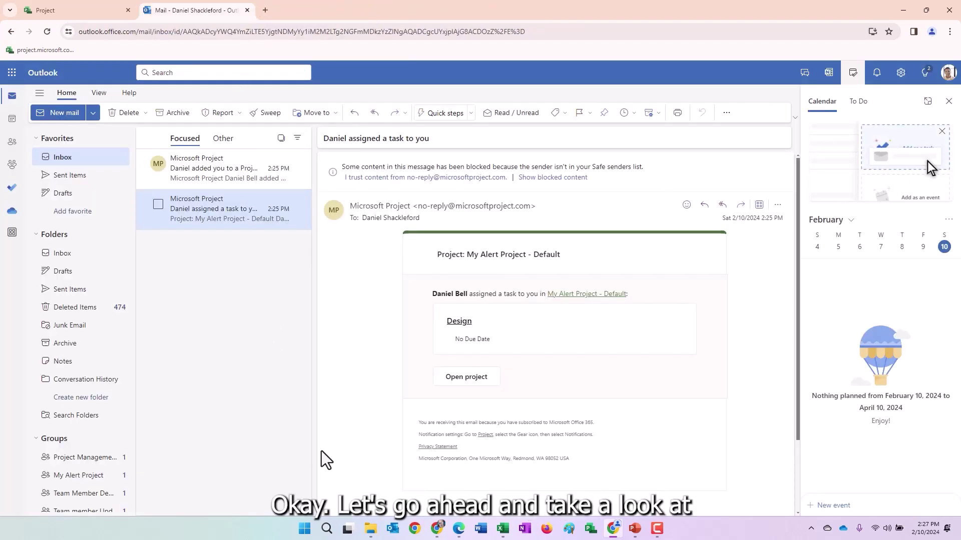
click(438, 529)
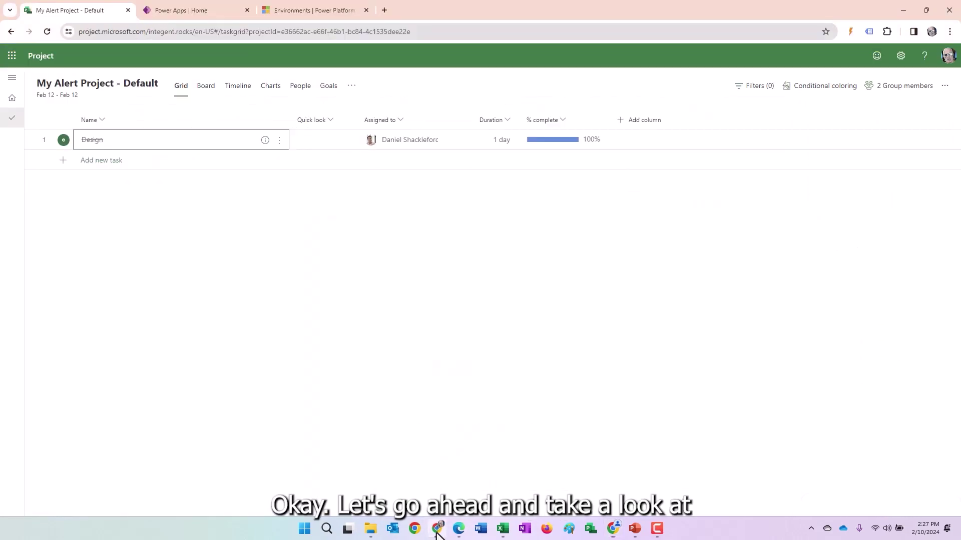
Step: Open My Alert Project - 102 and check its group members
click(12, 99)
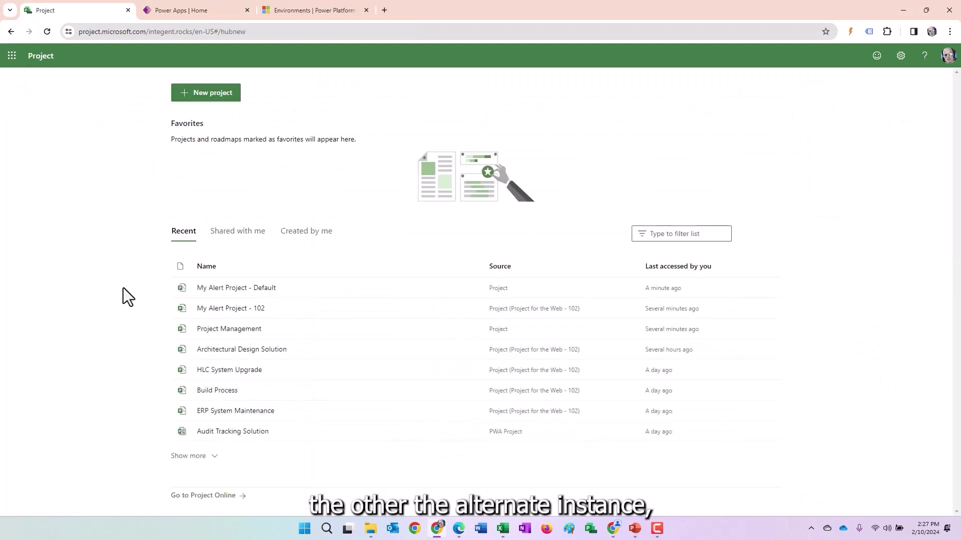
drag(581, 309, 14, 308)
click(14, 309)
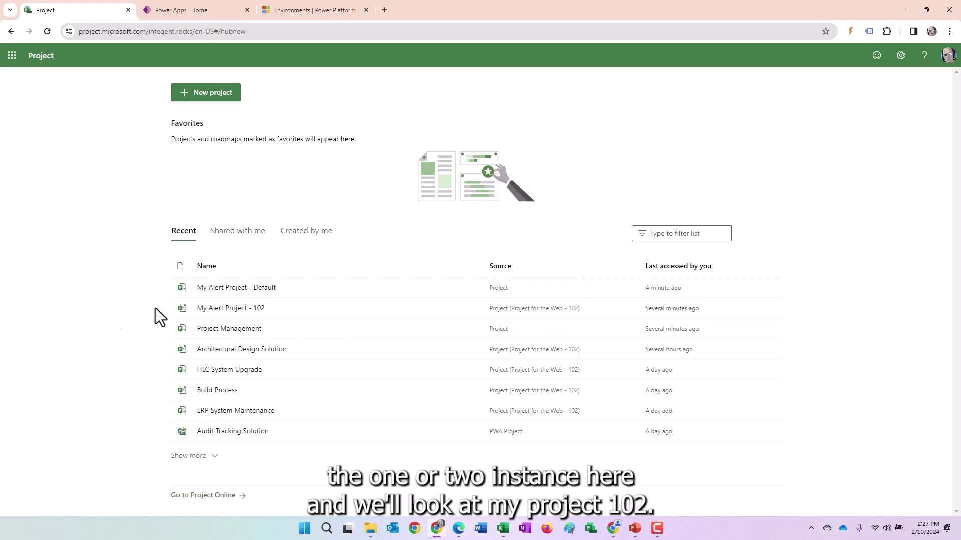
click(227, 309)
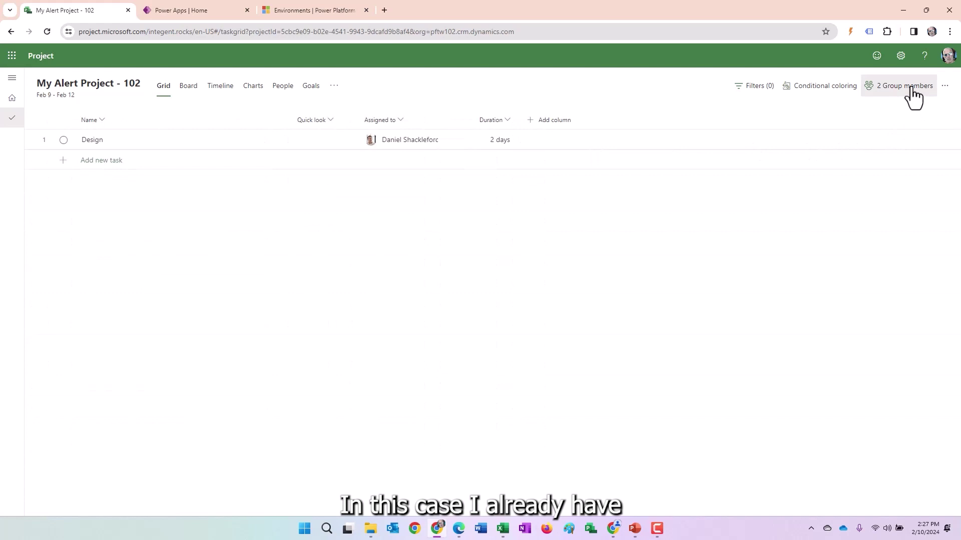
click(902, 95)
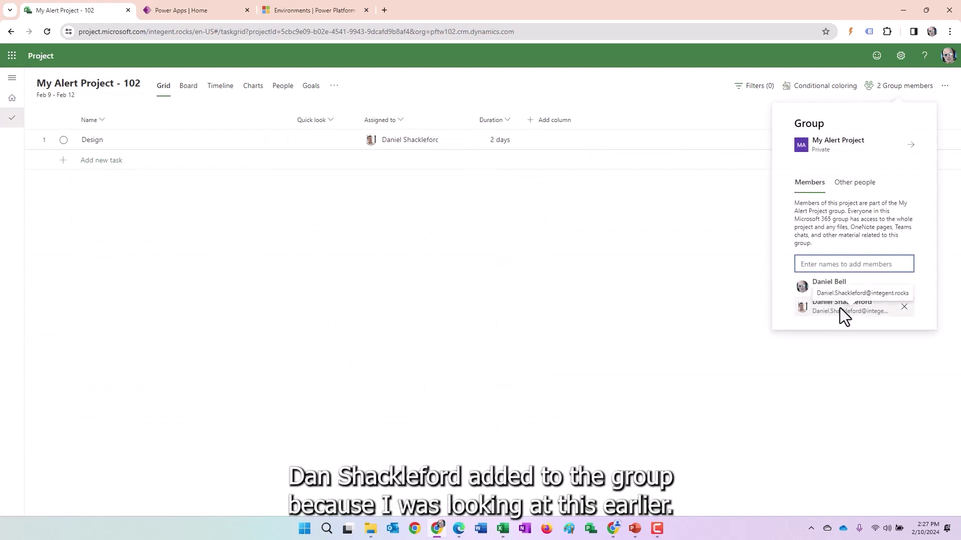
click(583, 281)
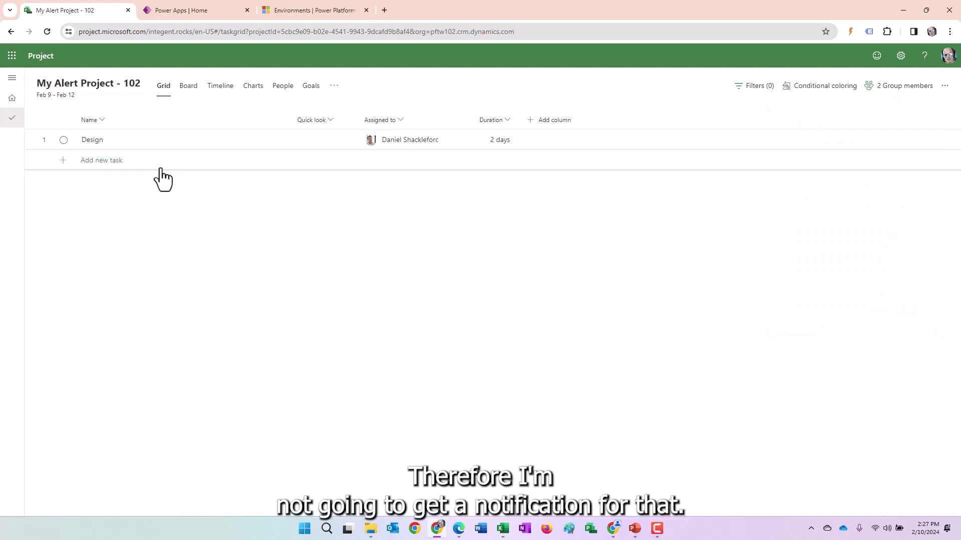
Step: Add a Build task with a 4d duration, assigned to the same person as Design
click(135, 162)
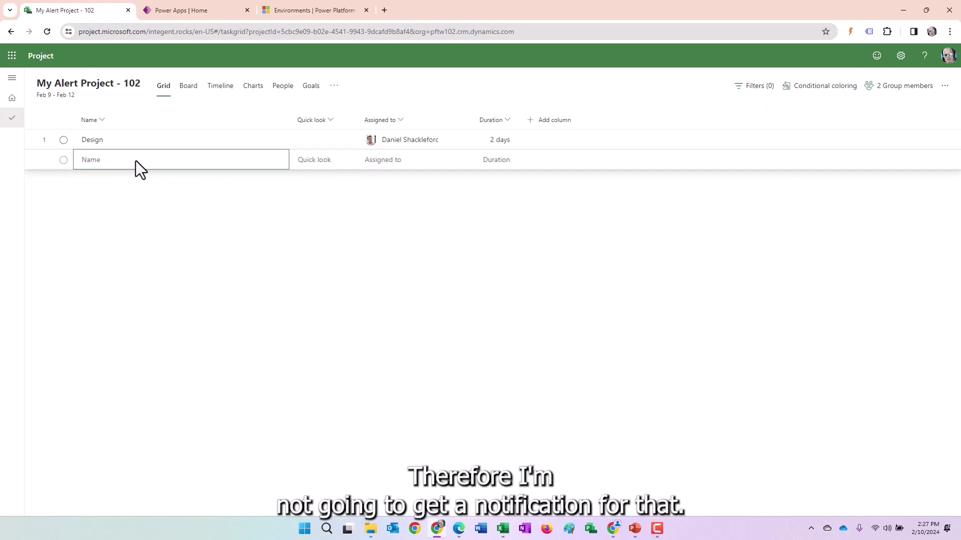
text(Bui)
key(BackSpace)
key(BackSpace)
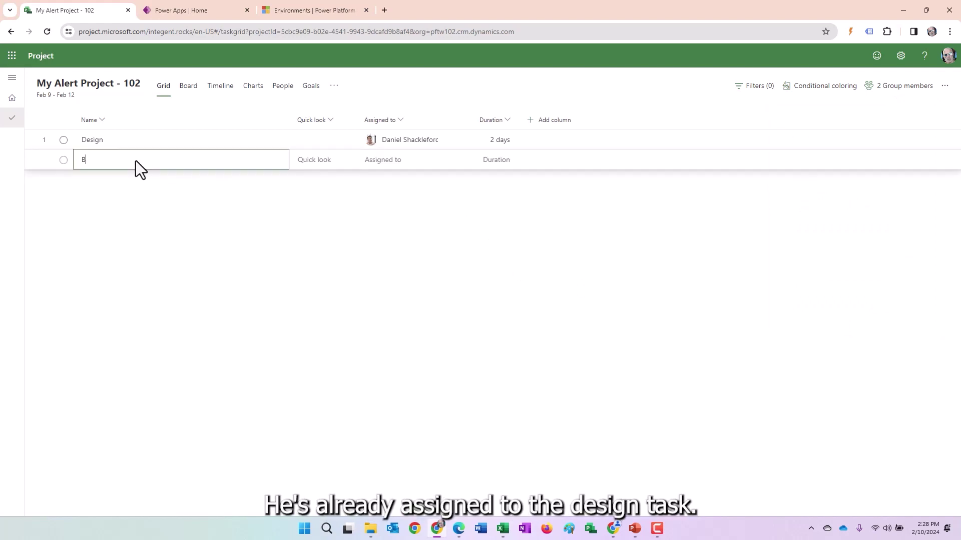
text(uild)
key(Tab)
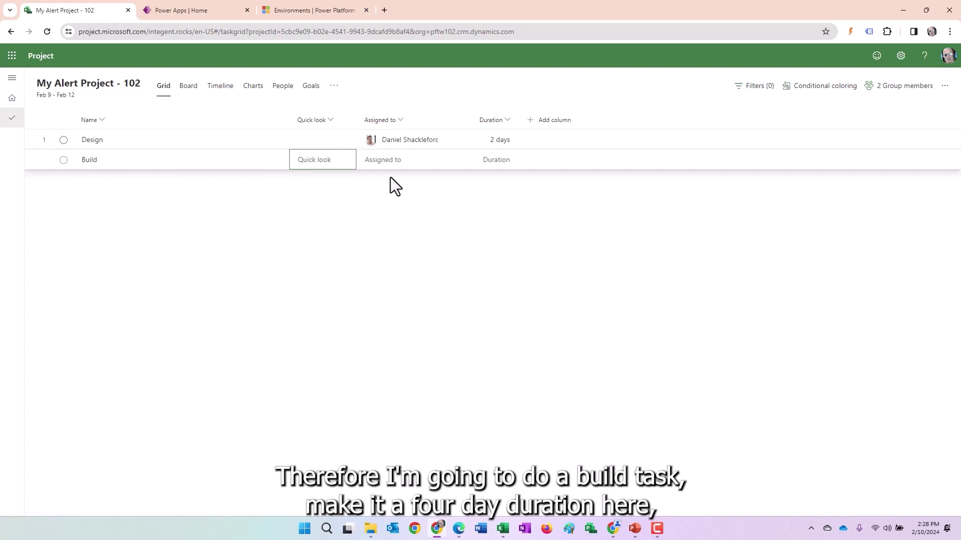
click(505, 161)
text(4d)
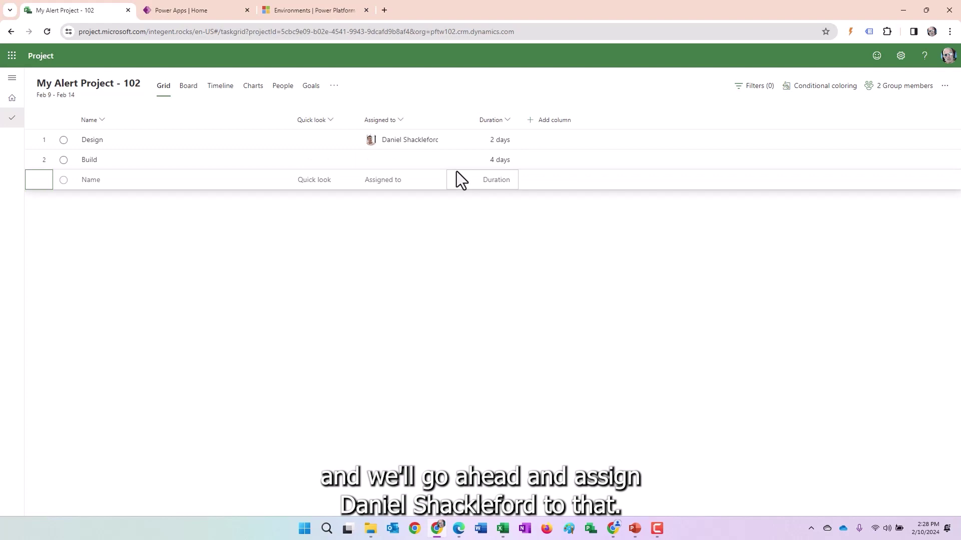
click(428, 160)
click(438, 162)
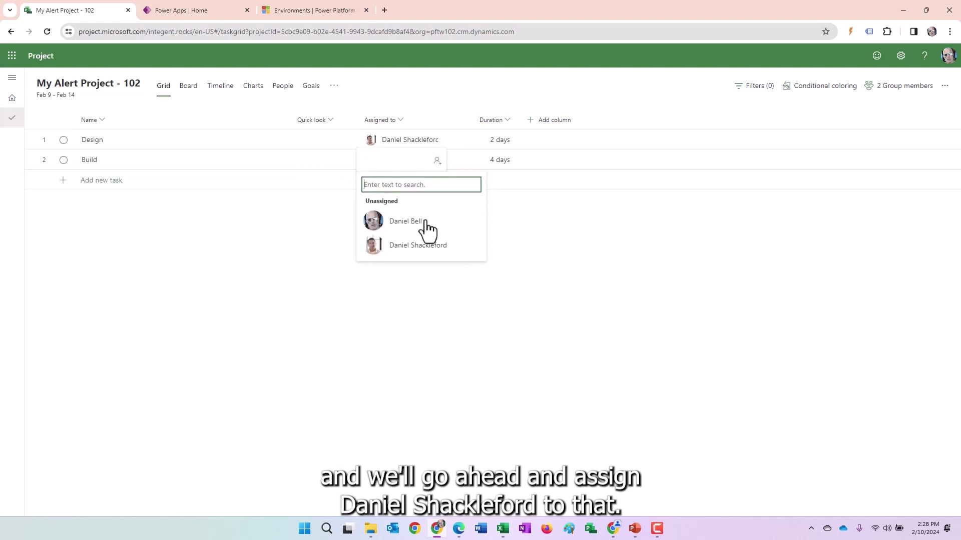
click(417, 247)
click(245, 159)
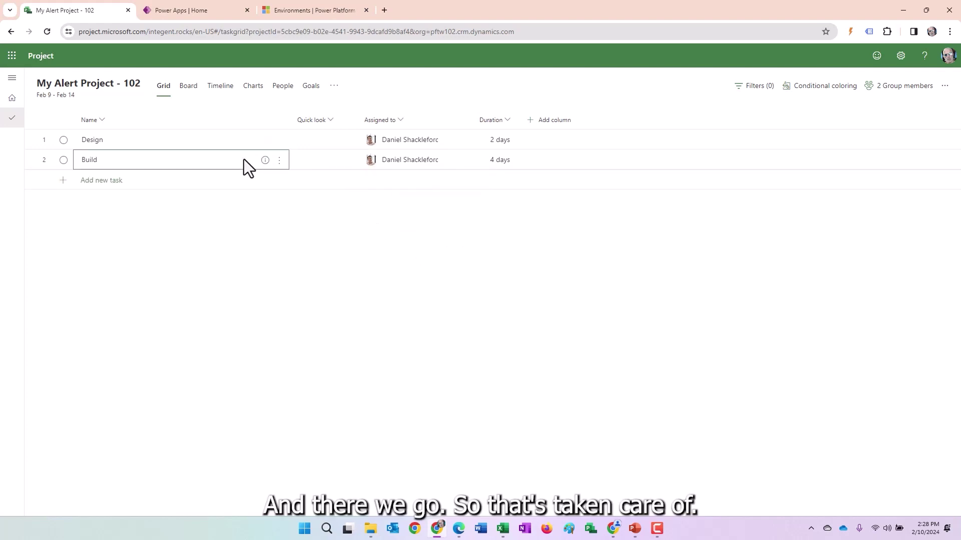
click(12, 98)
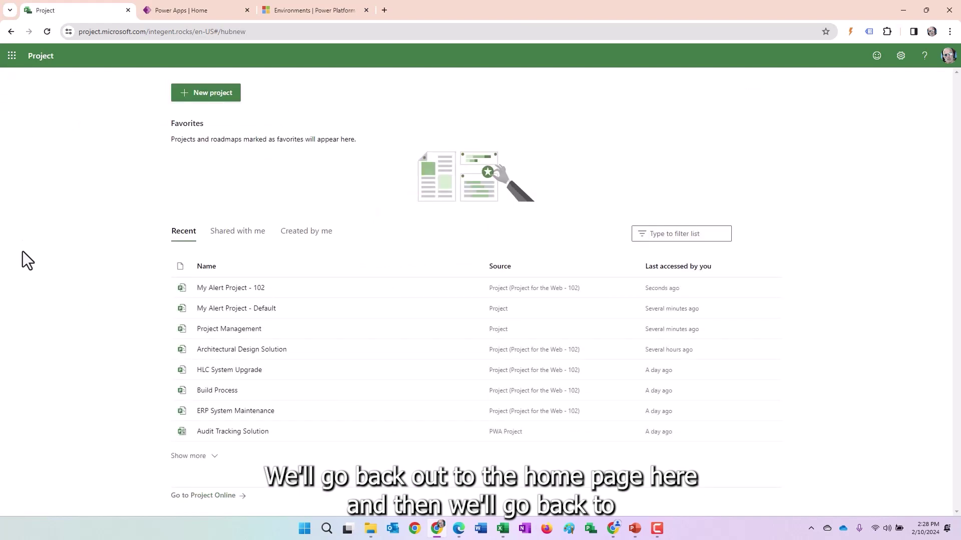
Step: In the assignee's Outlook mailbox, review the Project emails and open the new Build assignment message
click(459, 530)
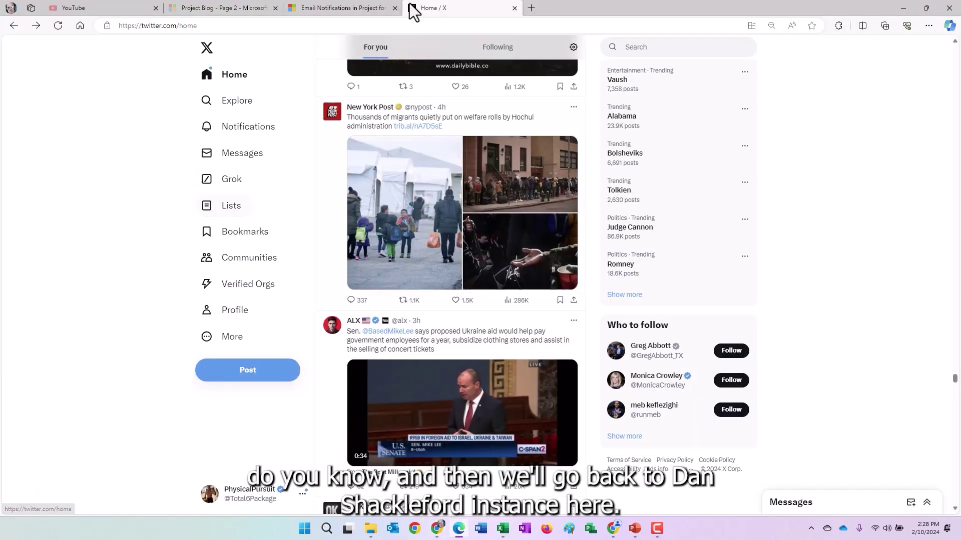
click(903, 8)
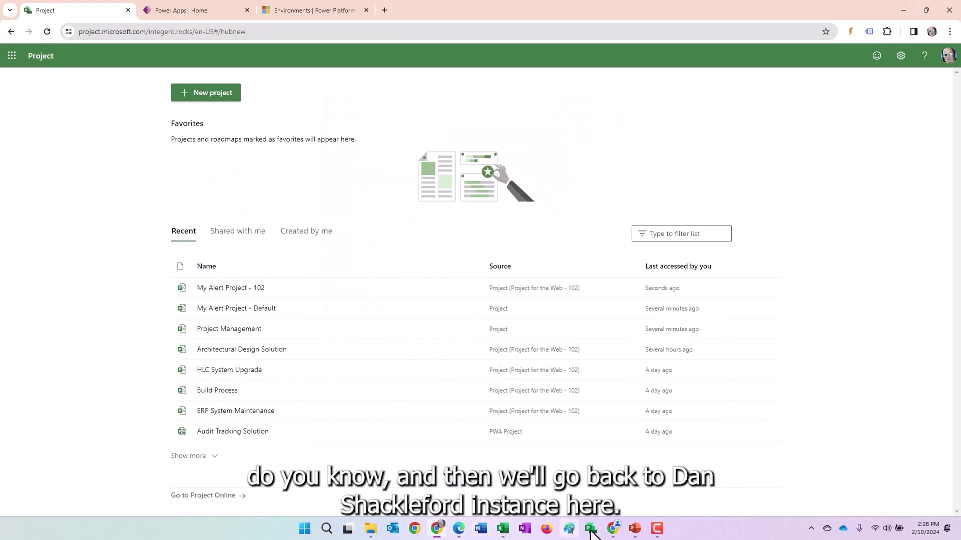
click(614, 529)
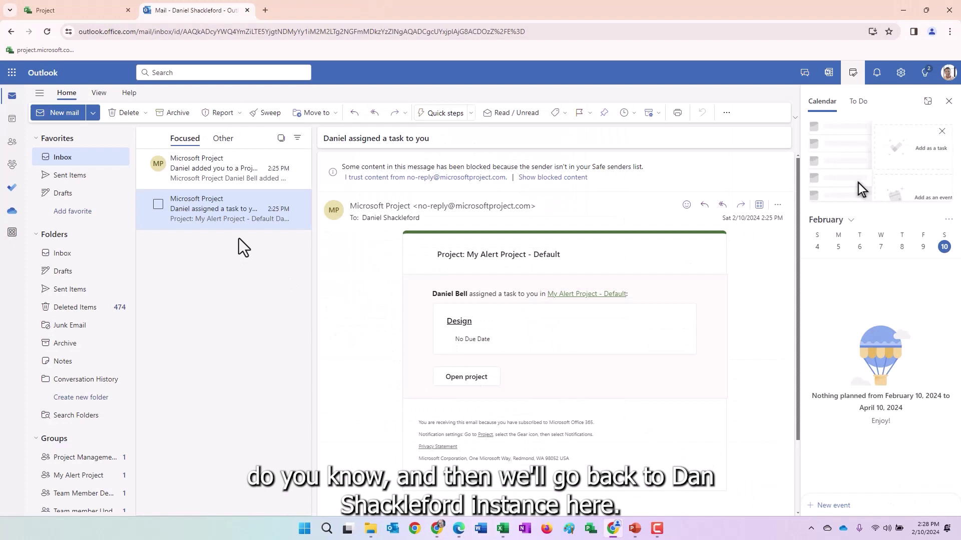
click(217, 172)
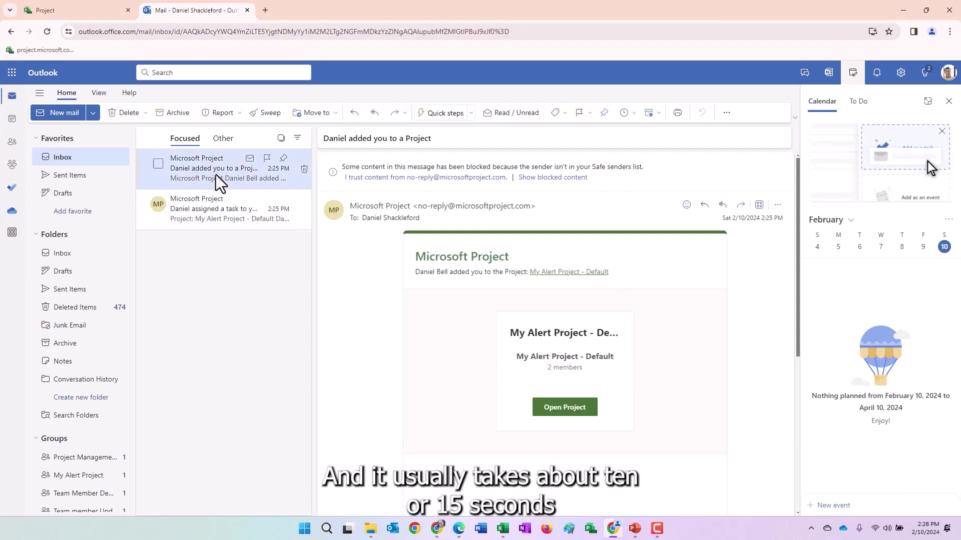
click(208, 206)
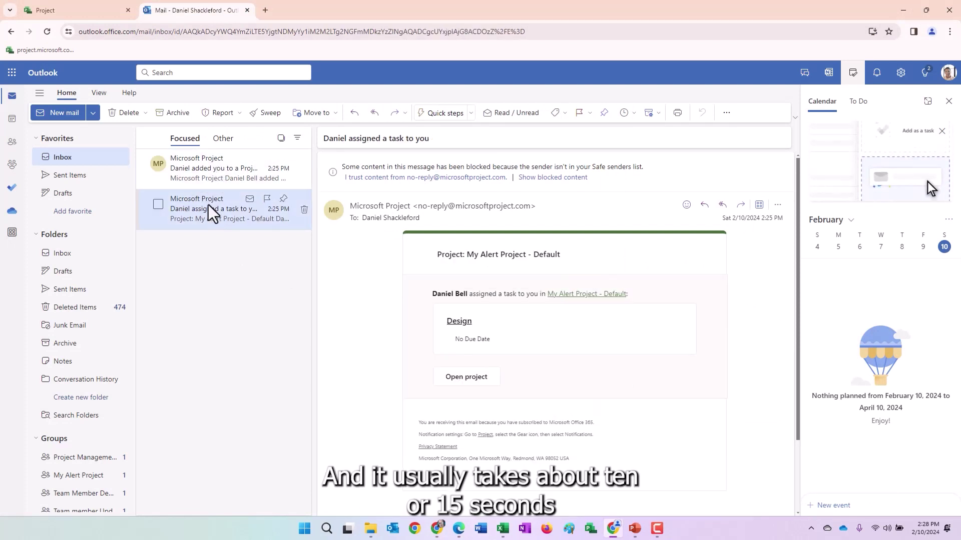
click(221, 166)
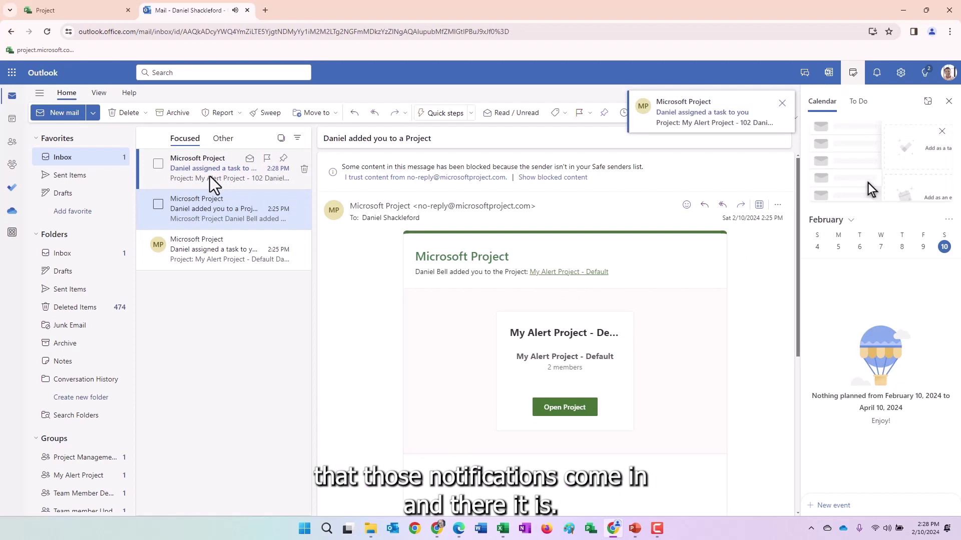
click(209, 176)
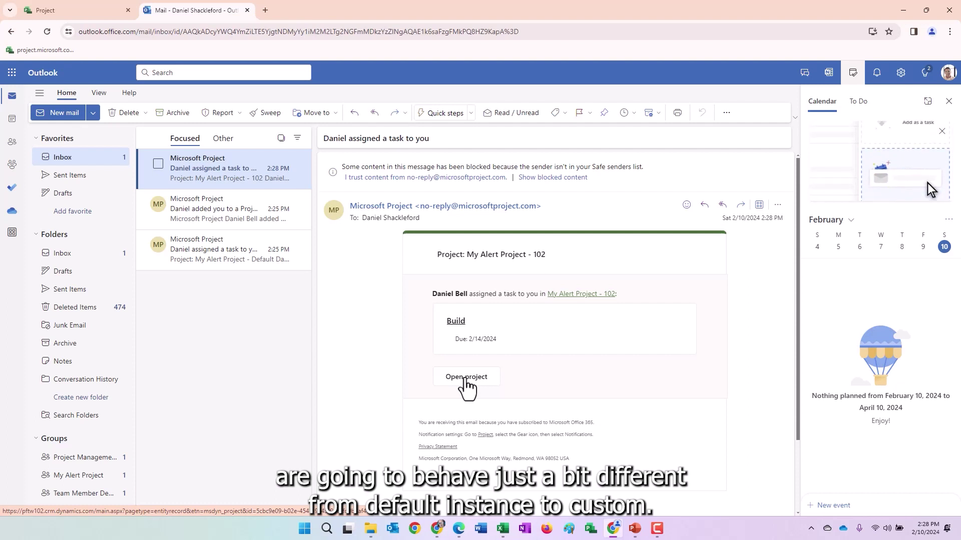
Step: Open My Alert Project - 102 from the email and view its Tasks tab listing Design and Build
click(466, 377)
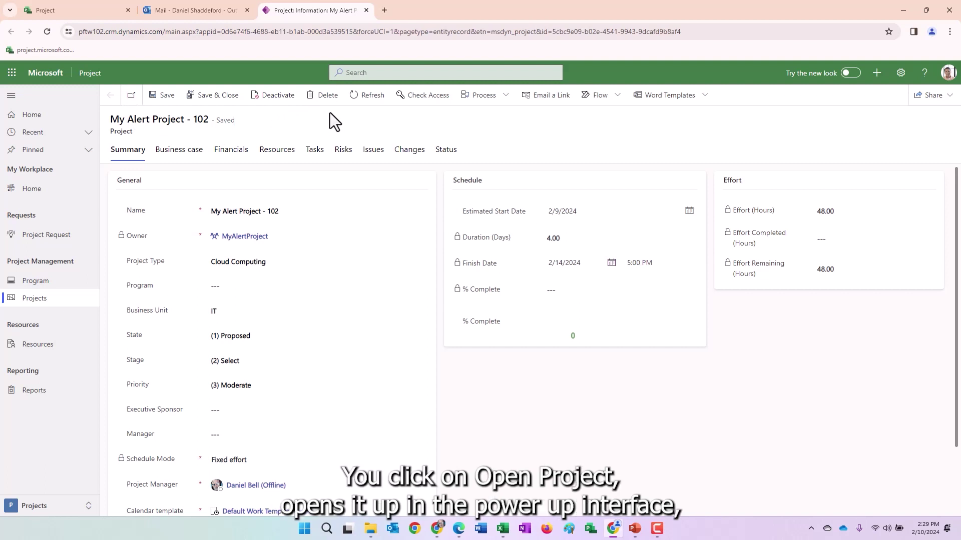
click(315, 150)
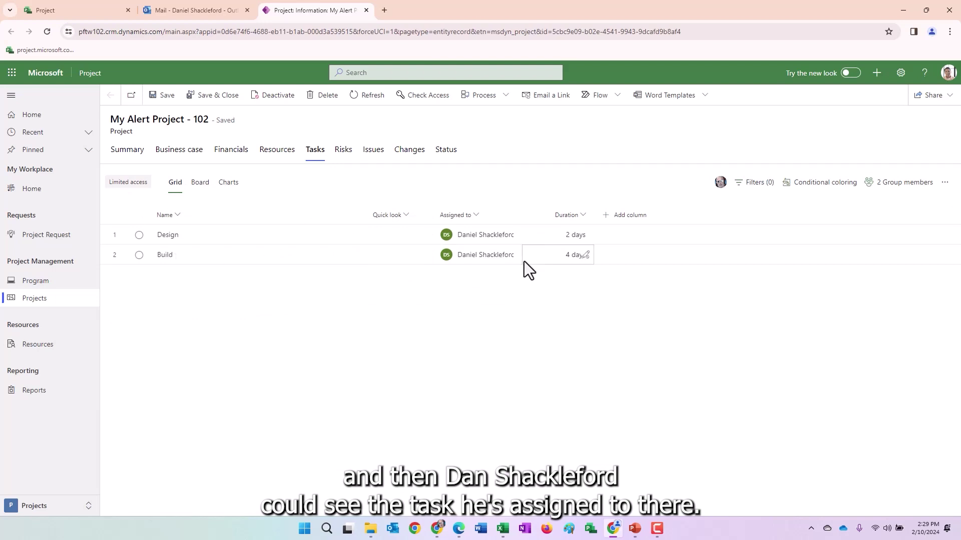
Step: Open the Build task from the email, set % Complete to 100, and view the task grid
click(365, 10)
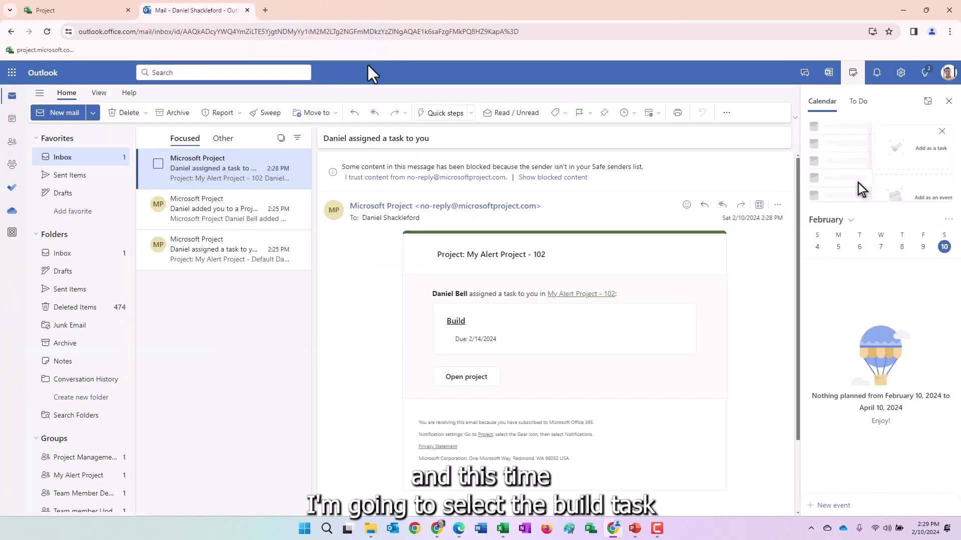
click(457, 321)
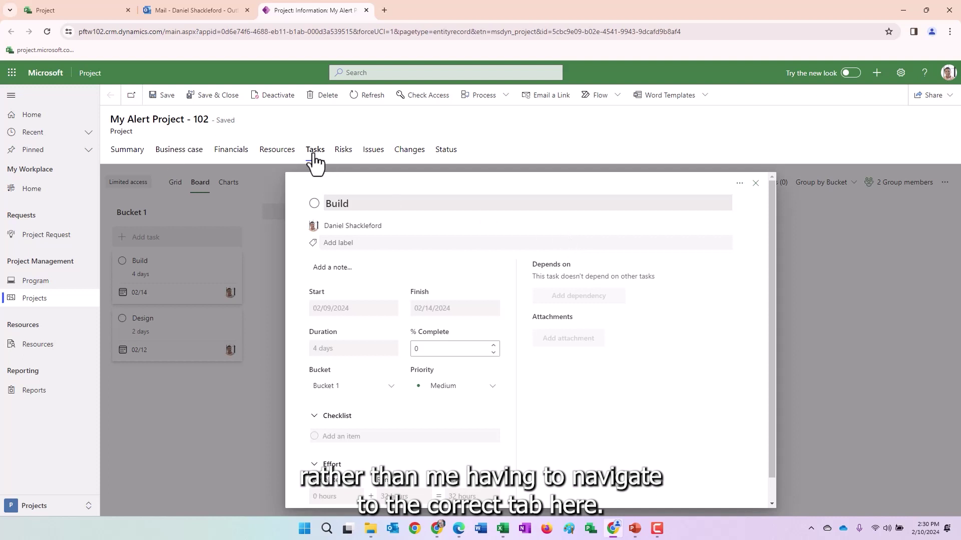
click(437, 346)
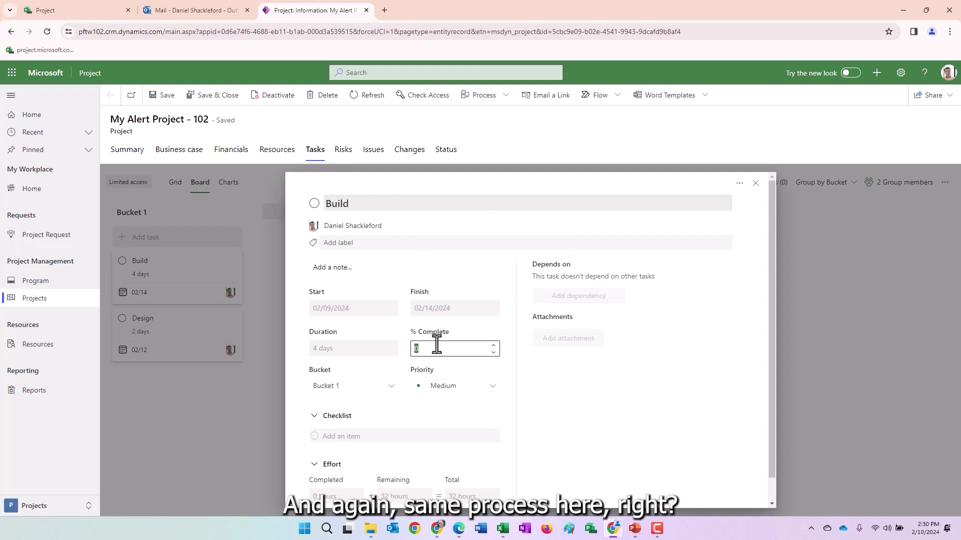
text(100)
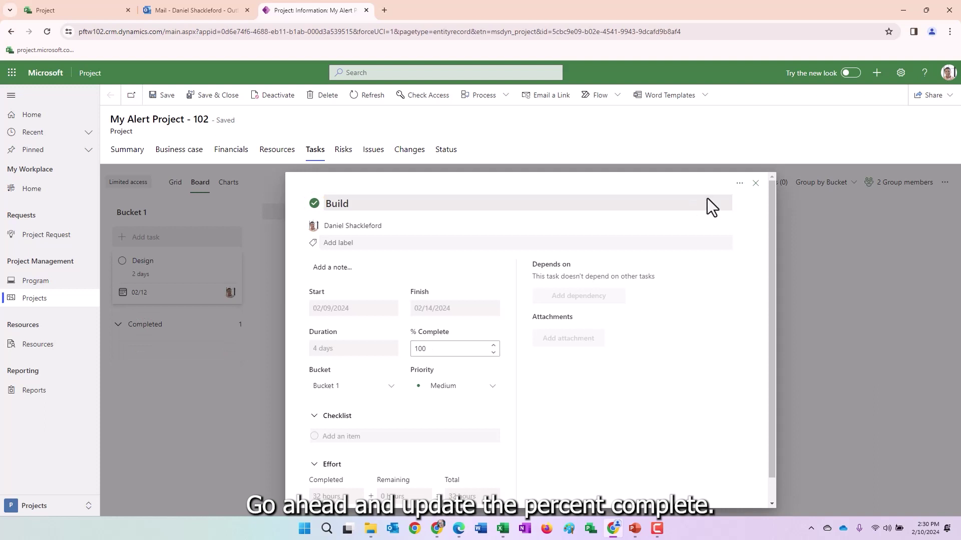
click(756, 183)
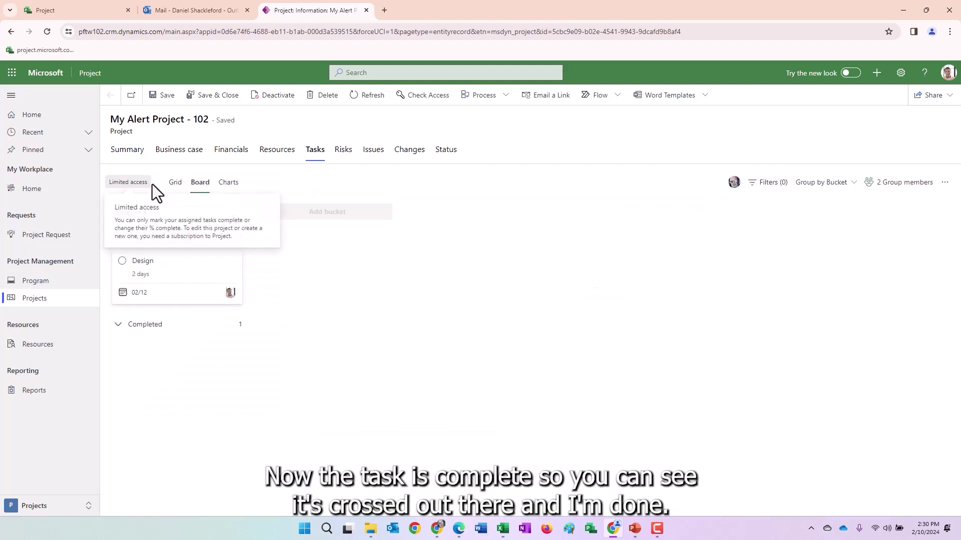
click(174, 184)
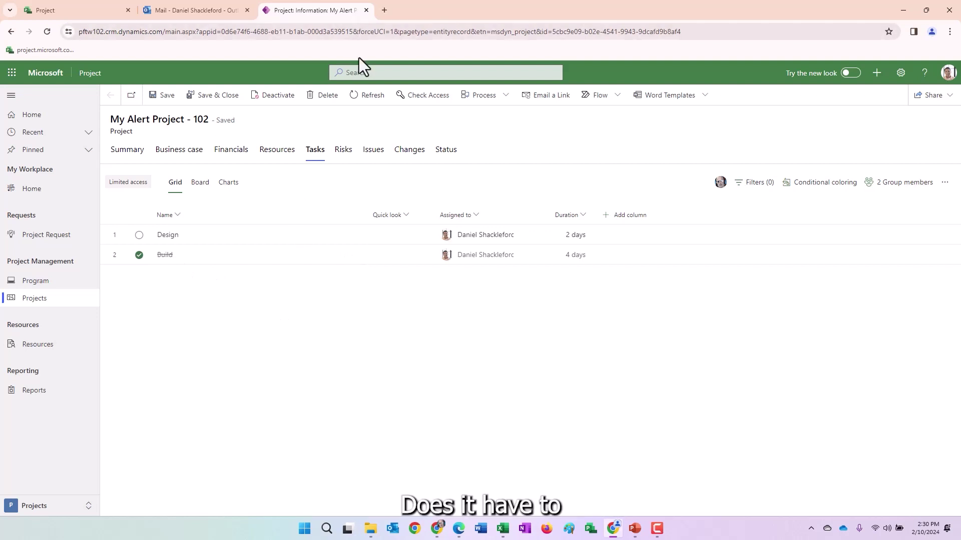
Step: Close the Power Apps tab, refresh the Project home page, and check the signed-in account
click(367, 10)
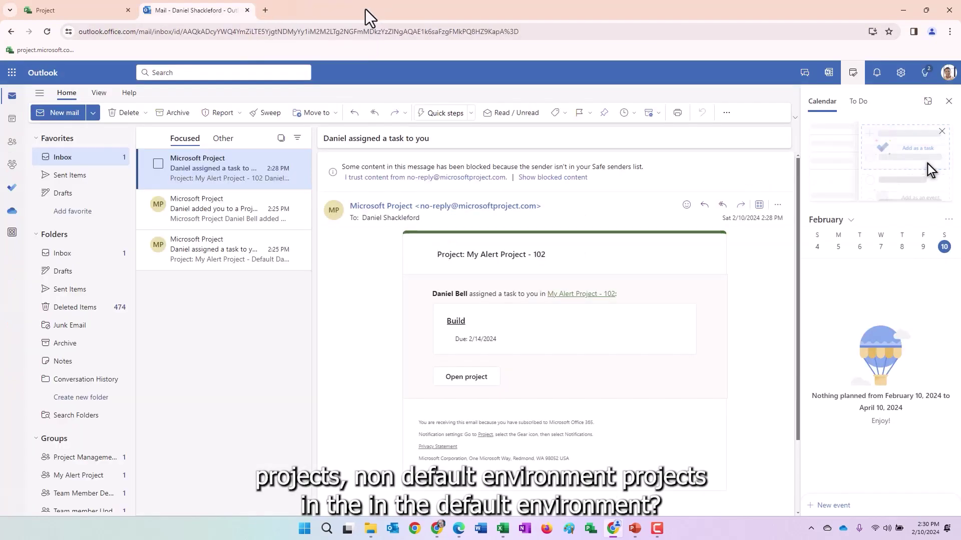
click(85, 11)
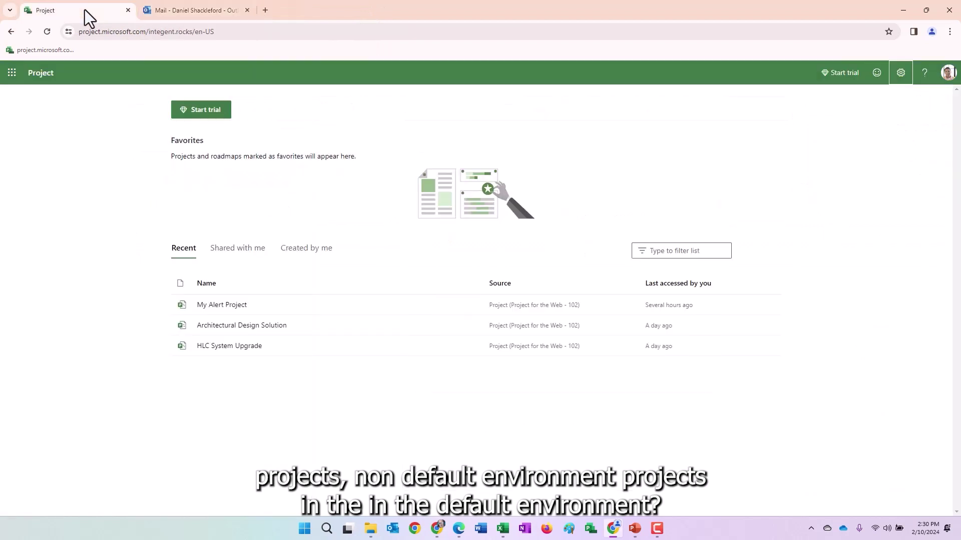
click(47, 31)
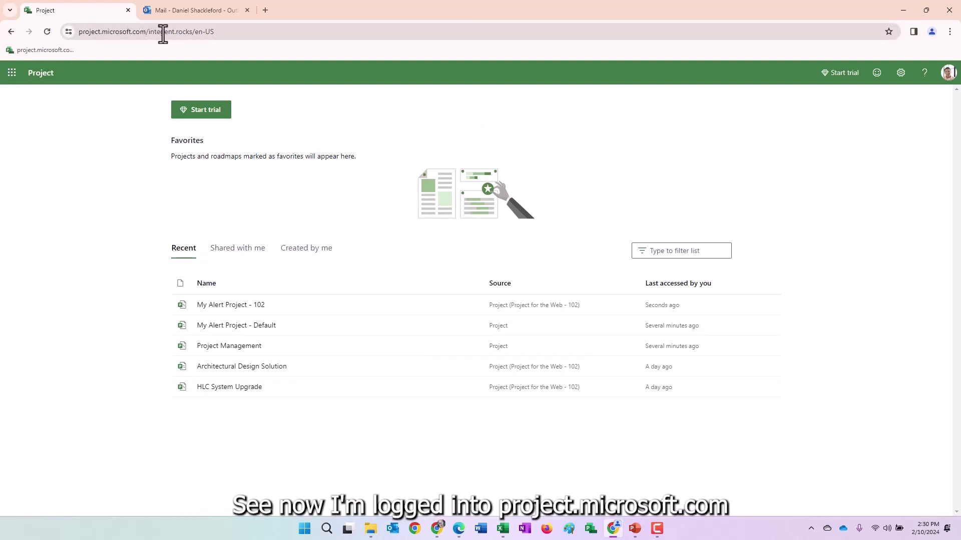
click(949, 75)
click(949, 75)
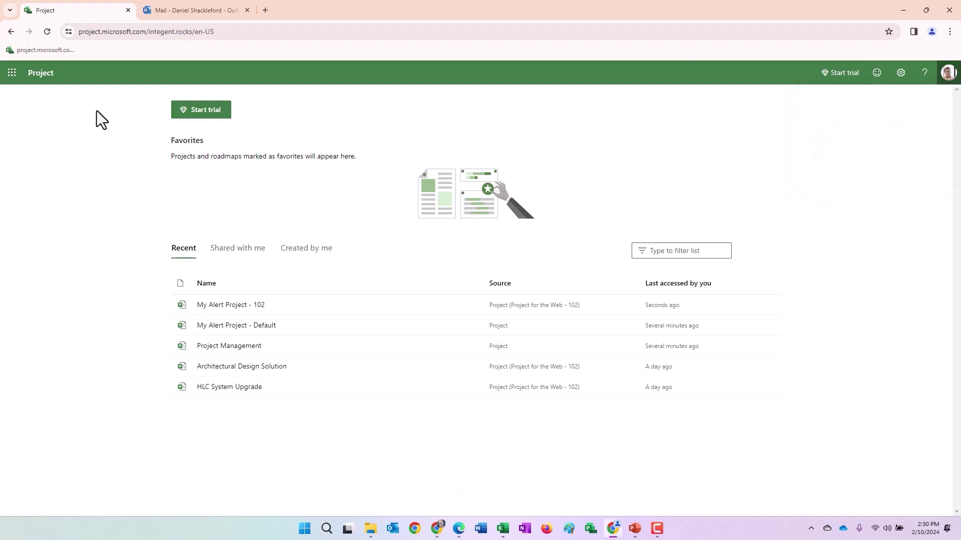
click(228, 306)
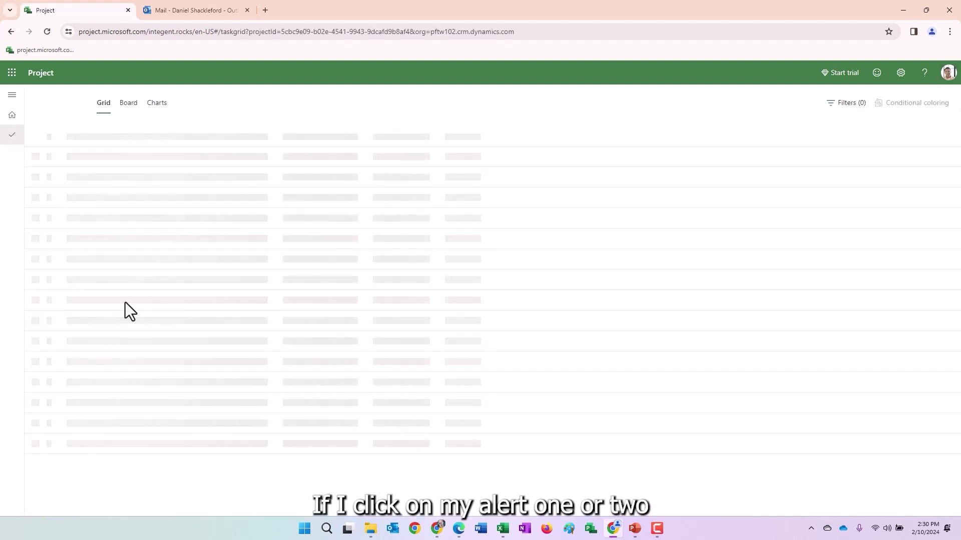